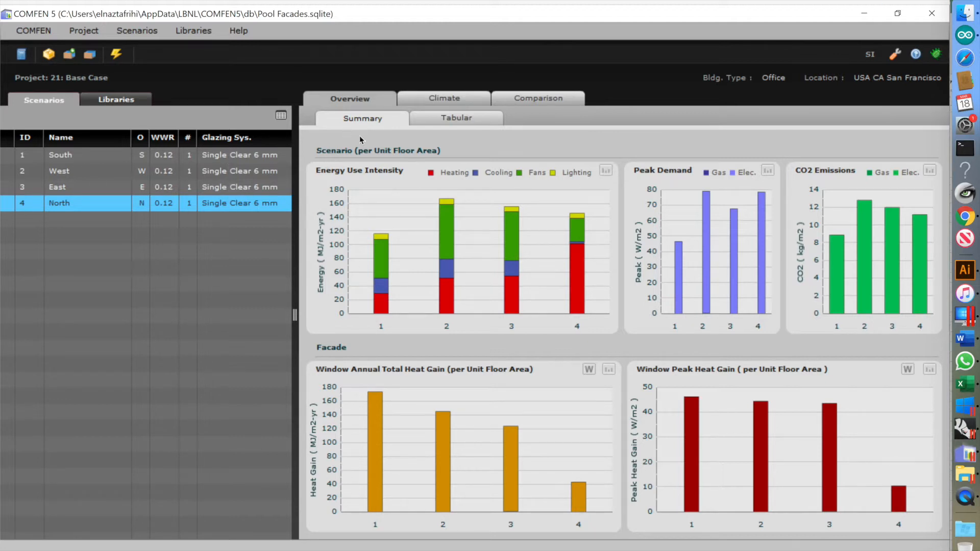
- Export the Energy Use Intensity chart data to CSV in the Downloads folder under the name BaseCase
{"action": "left_click", "coordinate": [606, 171]}
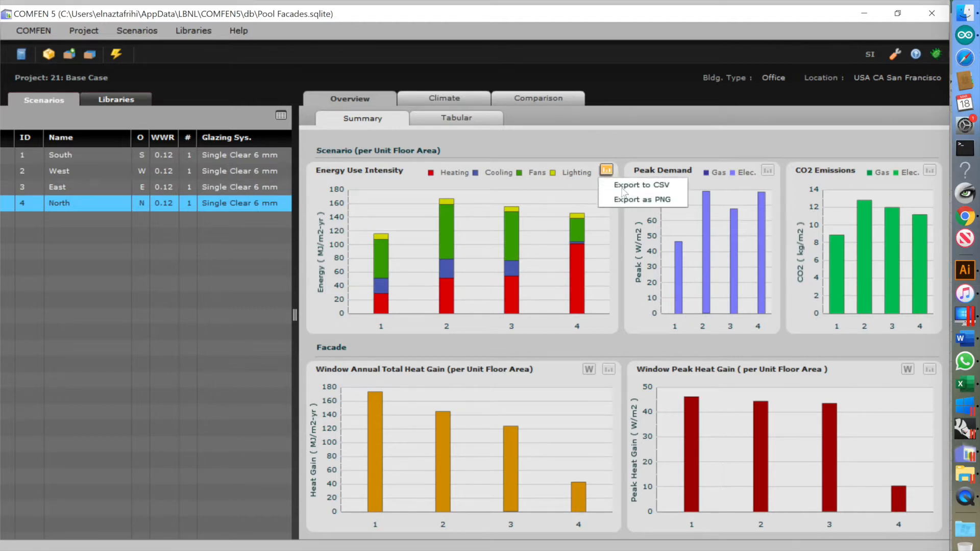
{"action": "left_click", "coordinate": [627, 185]}
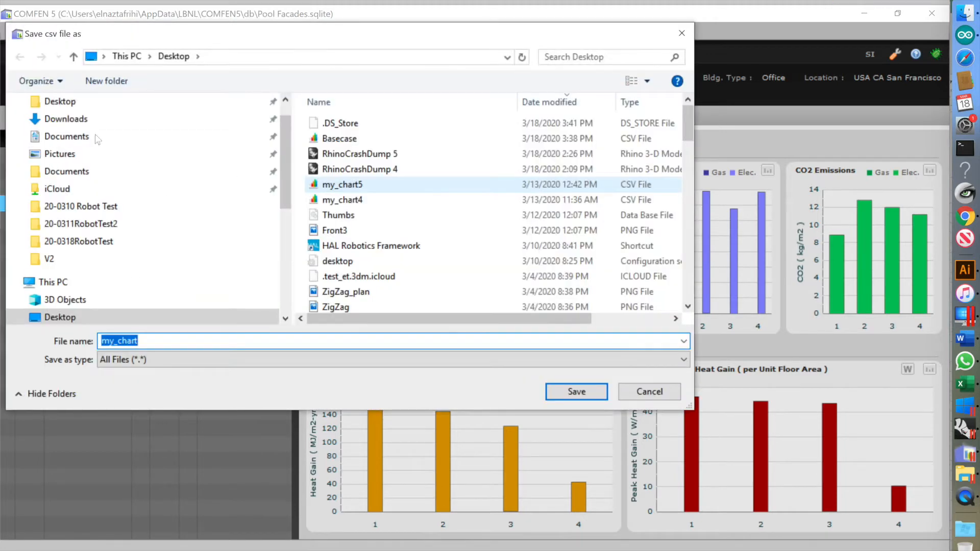
{"action": "left_click", "coordinate": [82, 122]}
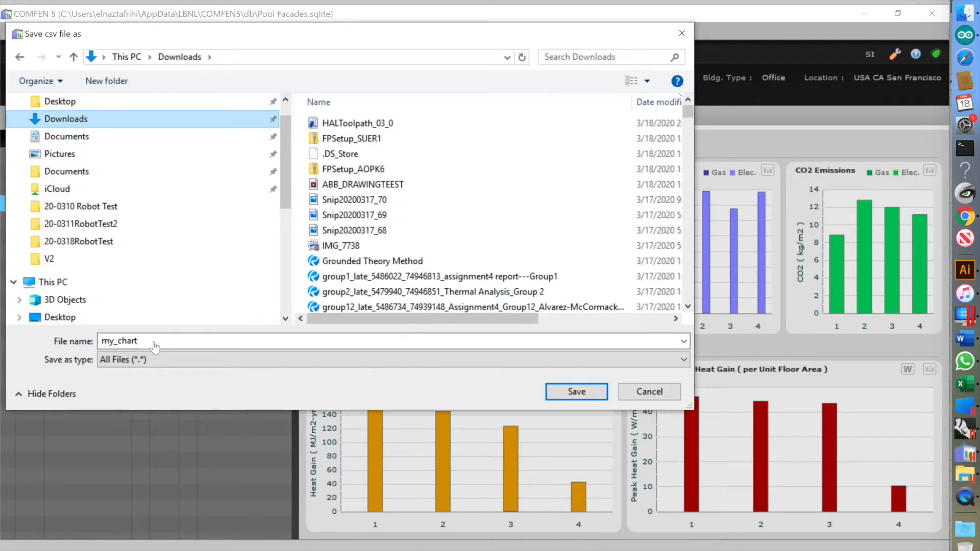
{"action": "type", "text": "BaseCase"}
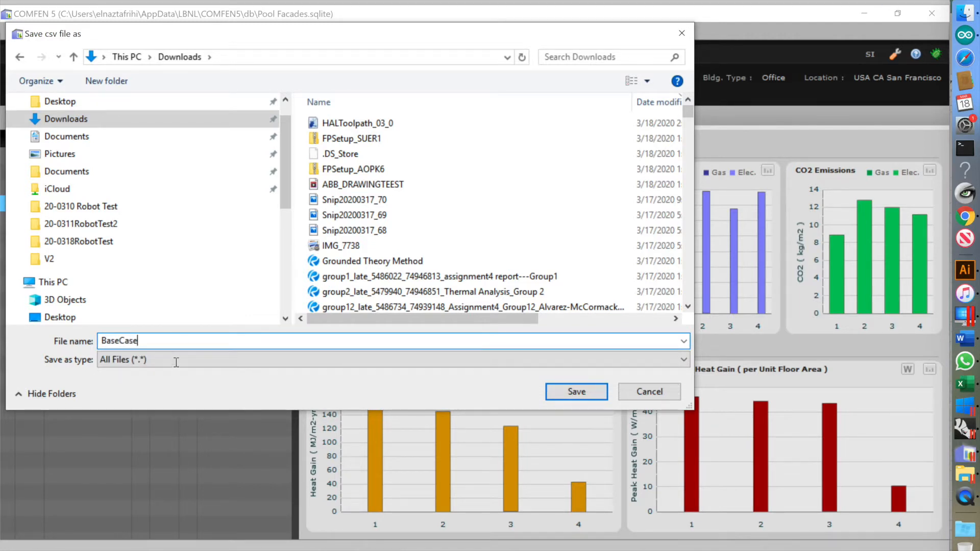
{"action": "left_click", "coordinate": [176, 362]}
{"action": "left_click", "coordinate": [176, 372]}
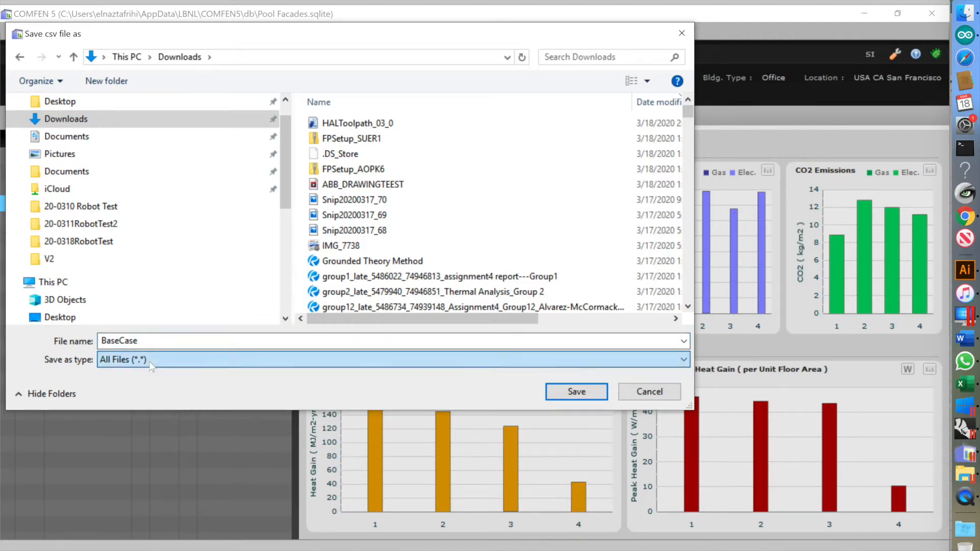
{"action": "left_click", "coordinate": [576, 392]}
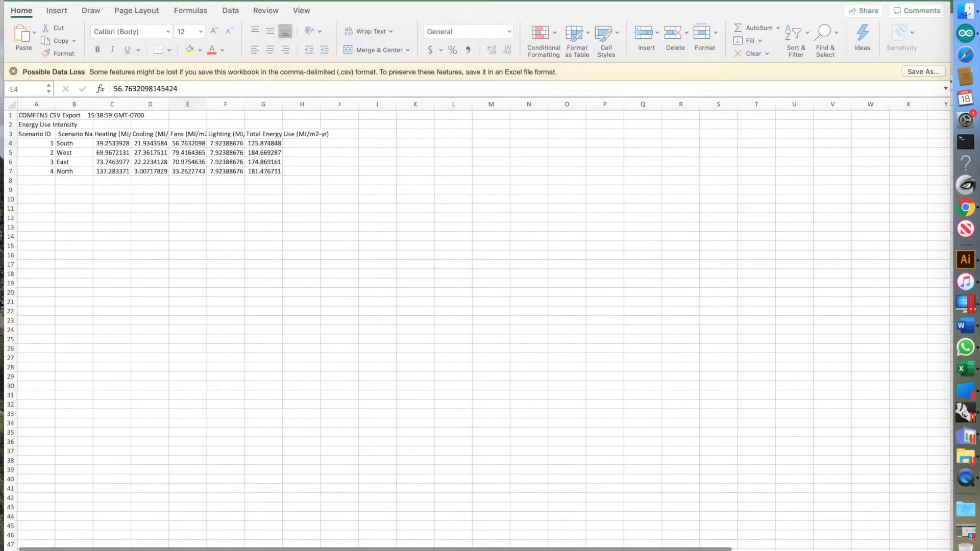
- In the Basecase CSV opened in Excel, widen the Scenario Name, Heating and Cooling columns to fit their headers
{"action": "left_click", "coordinate": [52, 104]}
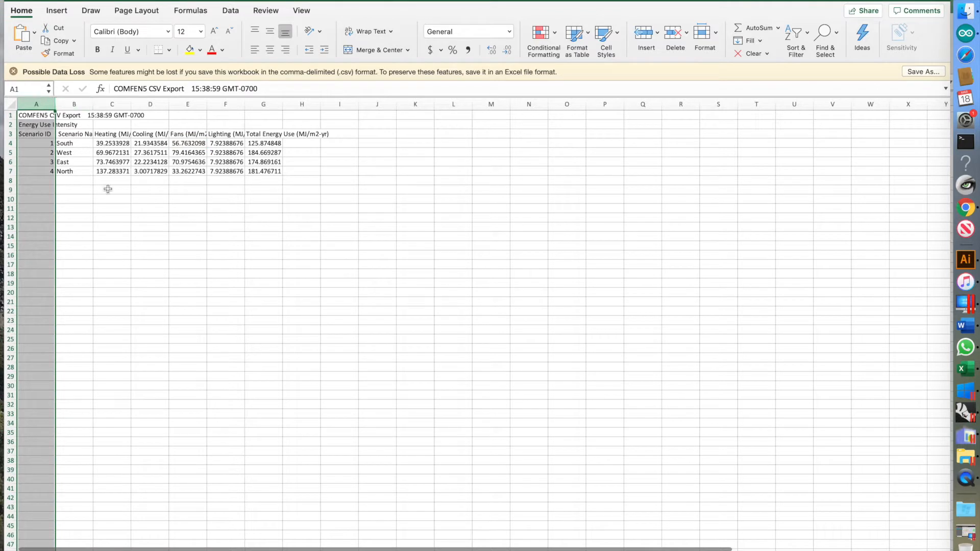
{"action": "left_click", "coordinate": [84, 104]}
{"action": "left_click_drag", "start_coordinate": [93, 103], "coordinate": [220, 104]}
{"action": "left_click", "coordinate": [145, 104]}
{"action": "left_click", "coordinate": [185, 103]}
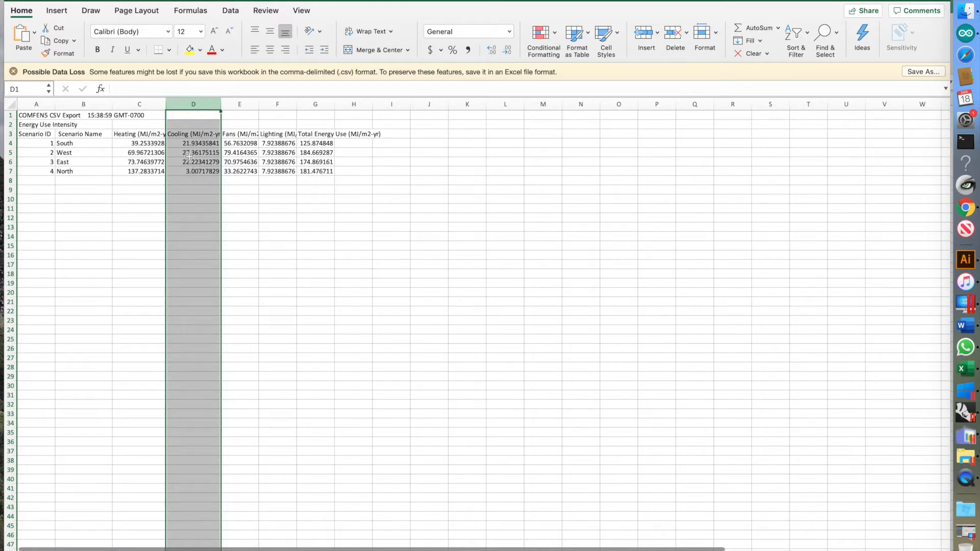
{"action": "left_click", "coordinate": [140, 143]}
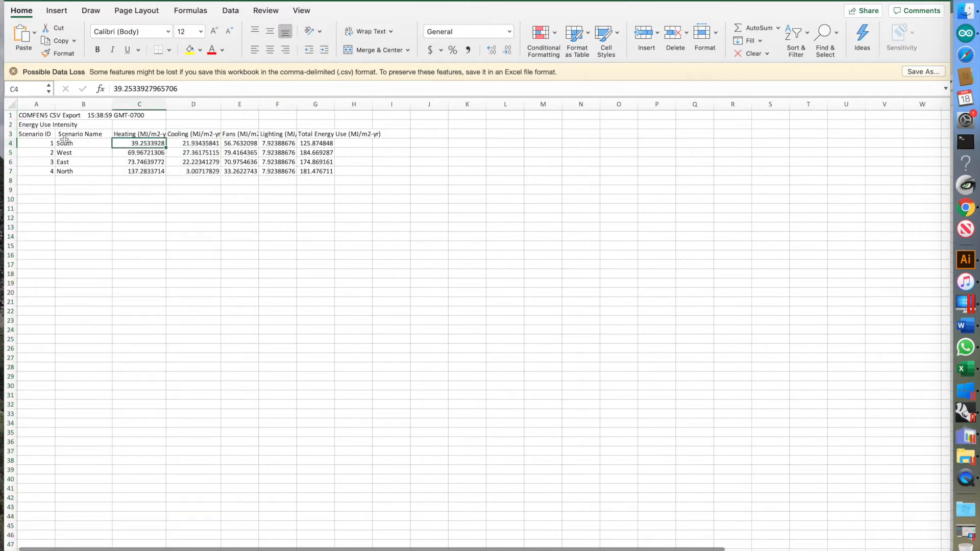
- Copy the North scenario's heating value from Basecase into the N heating cell M4 of the Energy_Visualization workbook
{"action": "left_click_drag", "start_coordinate": [260, 1], "coordinate": [299, 129]}
{"action": "mouse_move", "coordinate": [281, 5]}
{"action": "left_mouse_down"}
{"action": "mouse_move", "coordinate": [256, 0]}
{"action": "mouse_move", "coordinate": [273, 0]}
{"action": "left_mouse_up"}
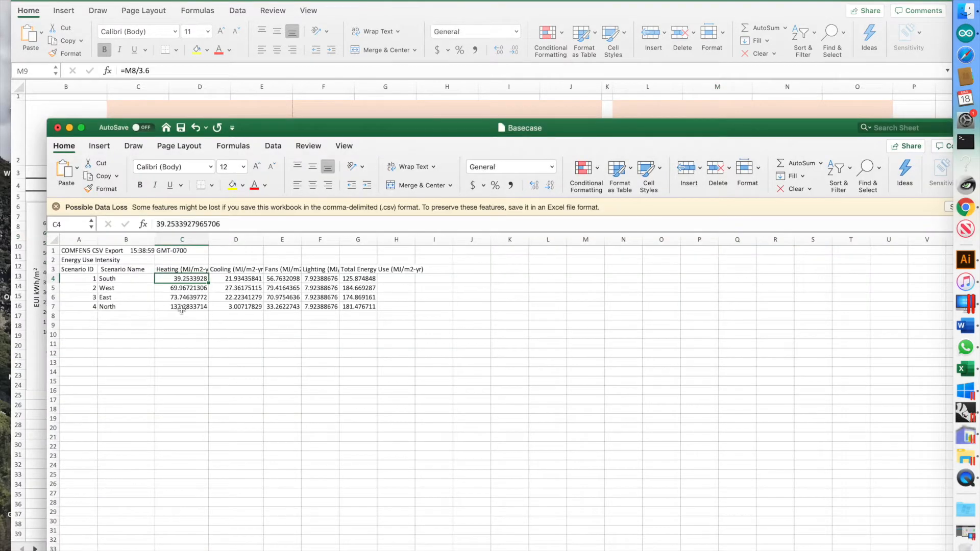
{"action": "left_click", "coordinate": [184, 307]}
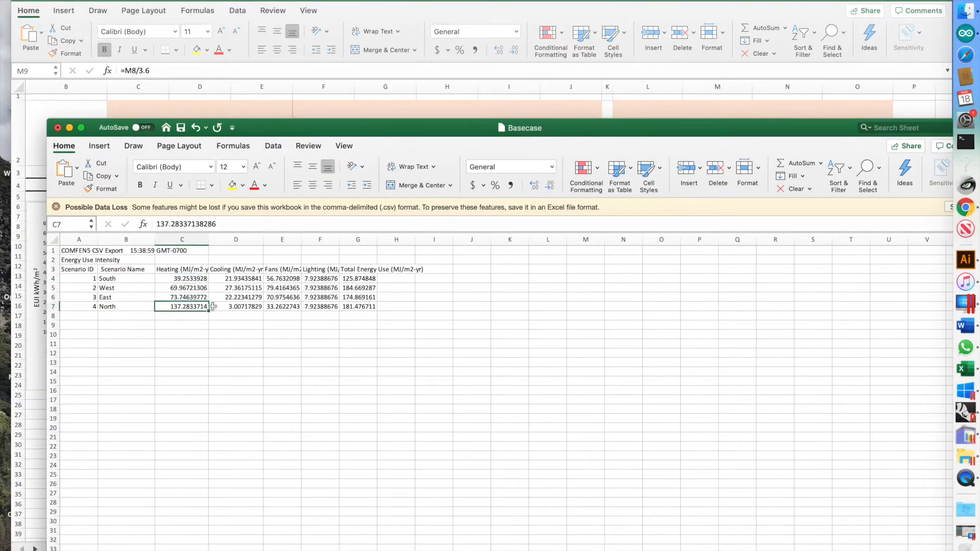
{"action": "key", "text": "super+c"}
{"action": "left_click", "coordinate": [403, 1]}
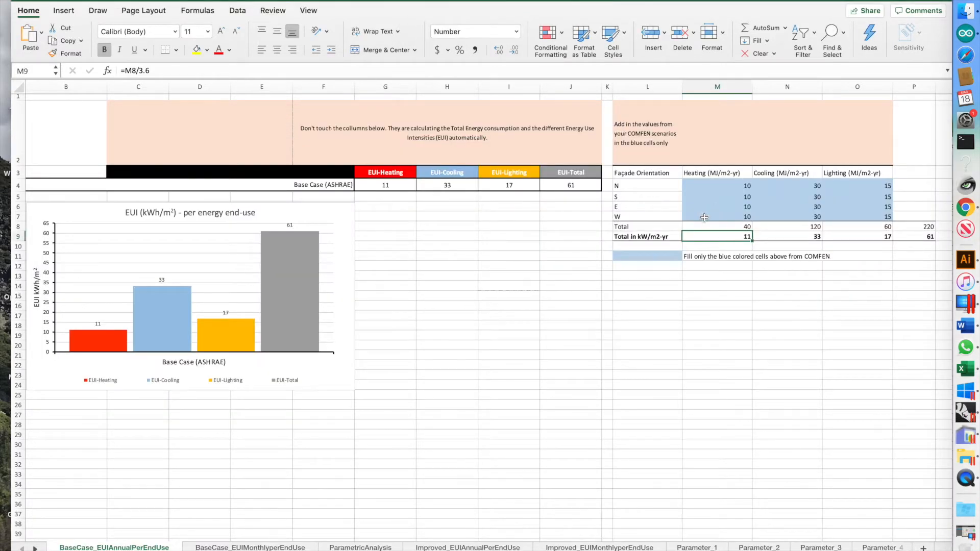
{"action": "left_click", "coordinate": [715, 186]}
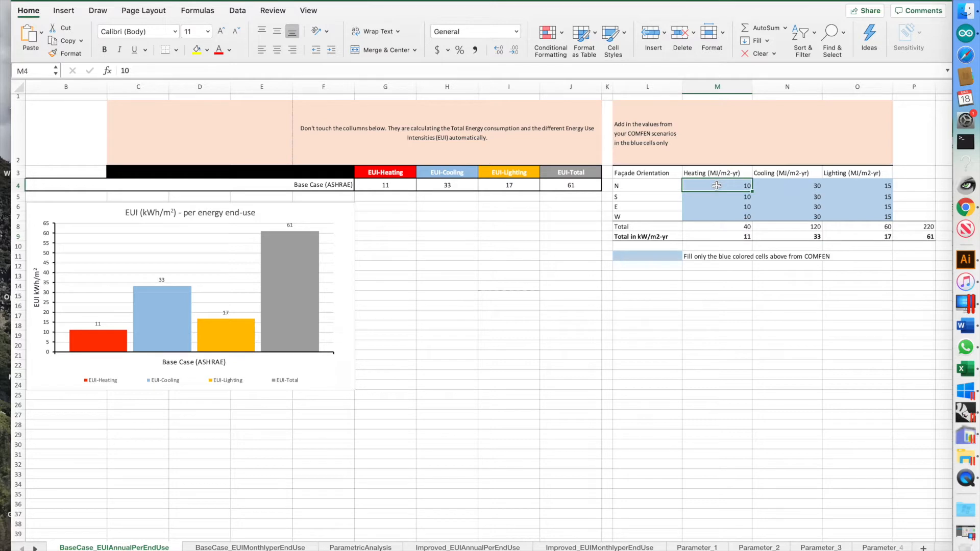
{"action": "key", "text": "super+v"}
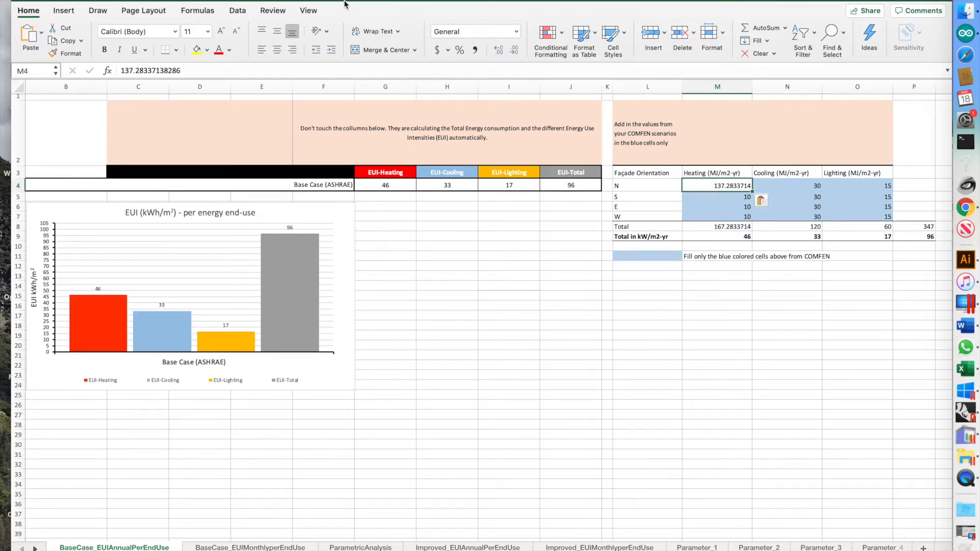
- Copy the North scenario's cooling value from Basecase into the N cooling cell N4 of the Energy_Visualization workbook
{"action": "left_click_drag", "start_coordinate": [304, 0], "coordinate": [284, 48]}
{"action": "left_click", "coordinate": [234, 224]}
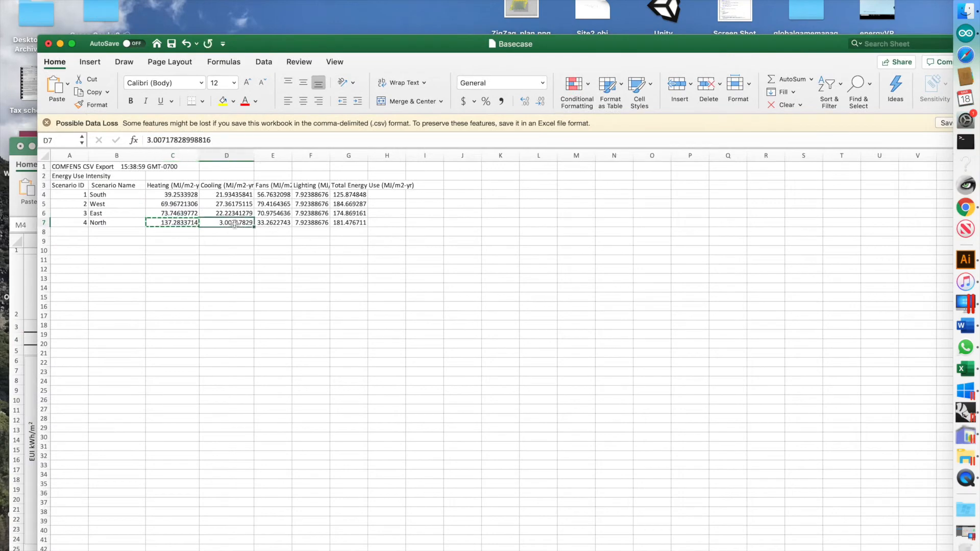
{"action": "key", "text": "super+c"}
{"action": "left_click_drag", "start_coordinate": [312, 44], "coordinate": [294, 203]}
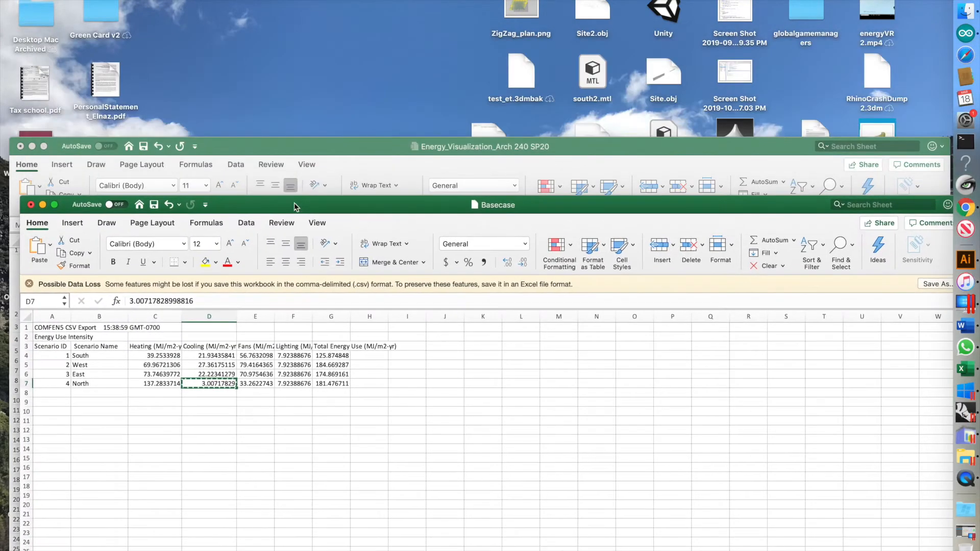
{"action": "double_click", "coordinate": [288, 148]}
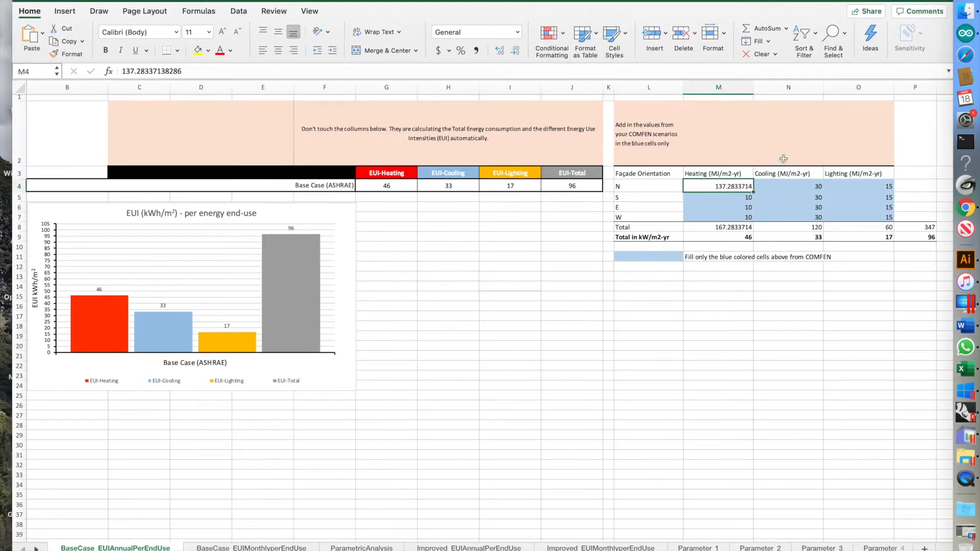
{"action": "left_click", "coordinate": [779, 185]}
{"action": "key", "text": "super+v"}
- Copy the North scenario's lighting value from Basecase into the N lighting cell O4 of the Energy_Visualization workbook
{"action": "left_click_drag", "start_coordinate": [601, 0], "coordinate": [603, 239]}
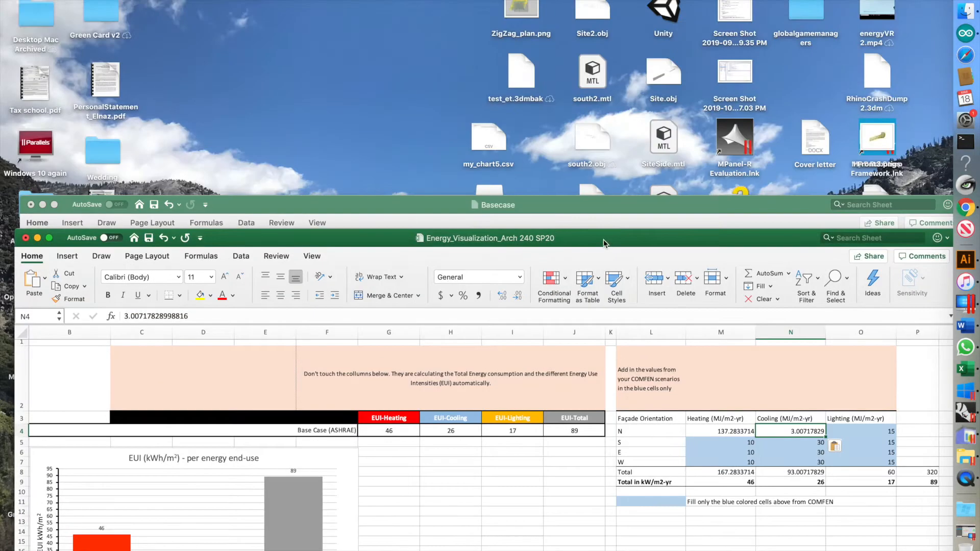
{"action": "double_click", "coordinate": [587, 205]}
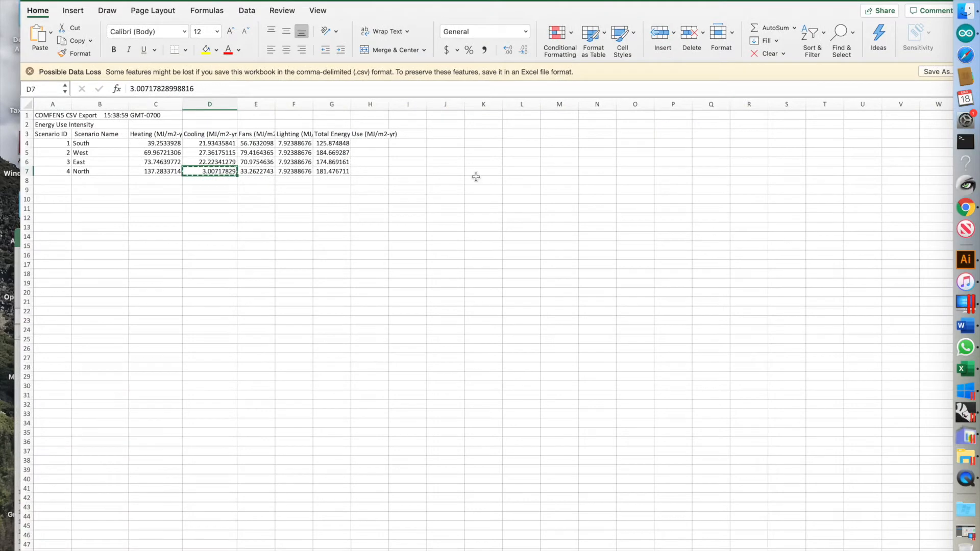
{"action": "key", "text": "Right"}
{"action": "key", "text": "Right"}
{"action": "key", "text": "super+c"}
{"action": "left_click_drag", "start_coordinate": [332, 1], "coordinate": [333, 293]}
{"action": "left_click_drag", "start_coordinate": [353, 237], "coordinate": [338, 0]}
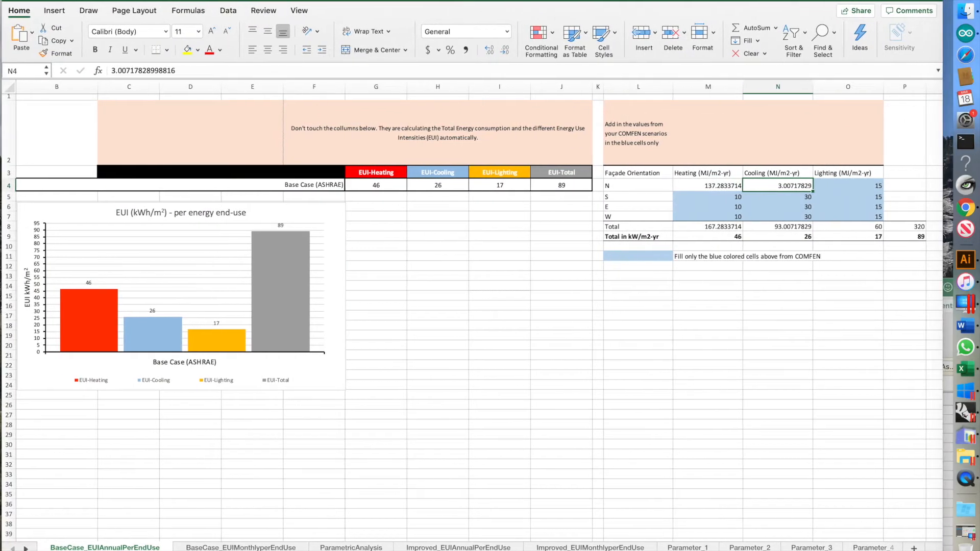
{"action": "left_click", "coordinate": [866, 185]}
{"action": "key", "text": "super+v"}
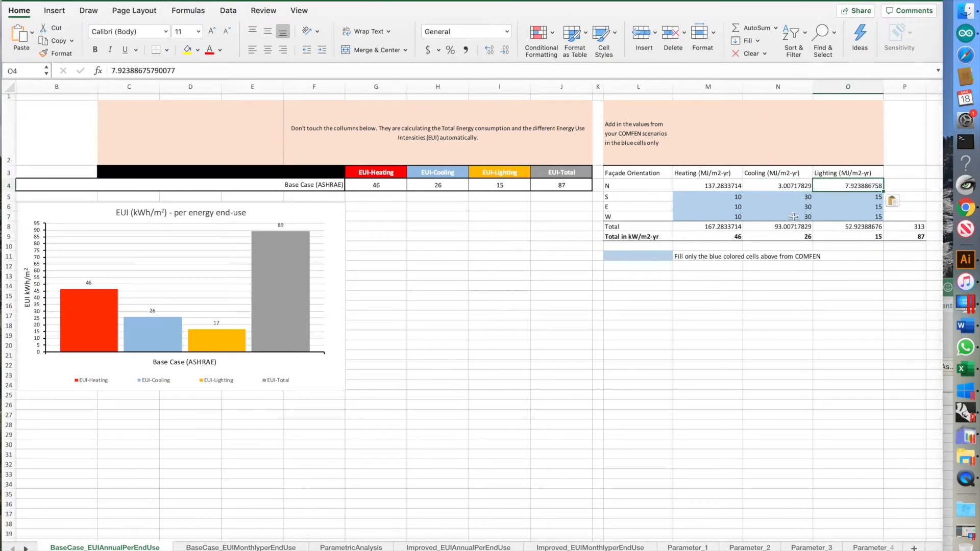
- Reduce the N row's heating, cooling and lighting values to zero displayed decimal places
{"action": "left_click", "coordinate": [692, 196]}
{"action": "left_click", "coordinate": [703, 186]}
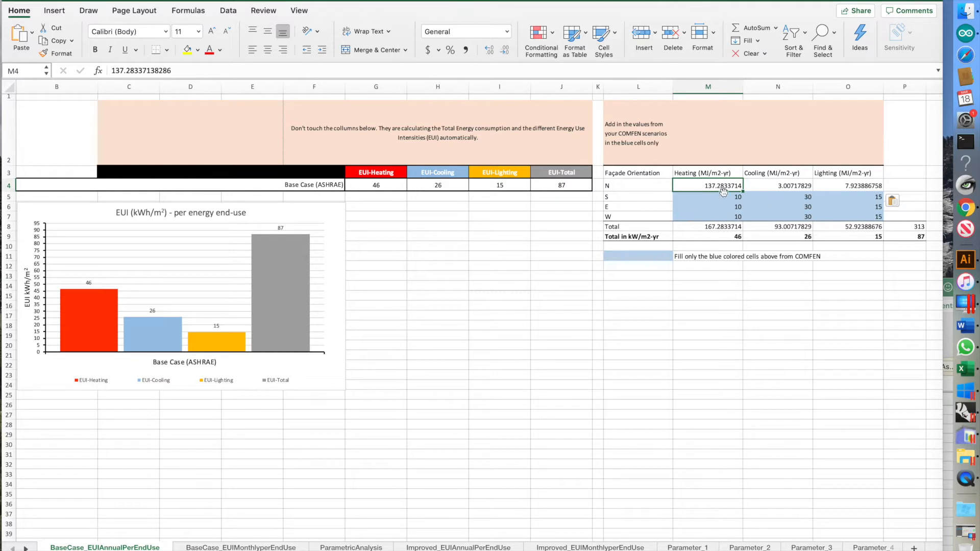
{"action": "left_click", "coordinate": [504, 52]}
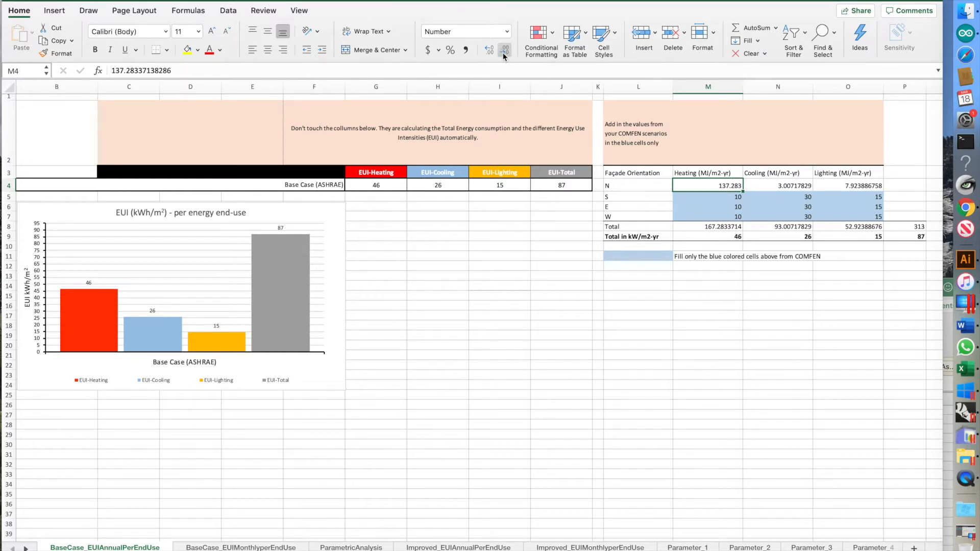
{"action": "left_click", "coordinate": [504, 53]}
{"action": "left_click", "coordinate": [779, 185]}
{"action": "left_click", "coordinate": [503, 53]}
{"action": "left_click", "coordinate": [503, 52]}
{"action": "left_click", "coordinate": [503, 52]}
{"action": "left_click", "coordinate": [504, 52]}
{"action": "left_click", "coordinate": [504, 52]}
{"action": "left_click", "coordinate": [504, 52]}
{"action": "left_click", "coordinate": [504, 52]}
{"action": "left_click", "coordinate": [503, 52]}
{"action": "left_click", "coordinate": [827, 186]}
{"action": "left_click", "coordinate": [503, 52]}
{"action": "left_click", "coordinate": [503, 52]}
{"action": "left_click", "coordinate": [504, 51]}
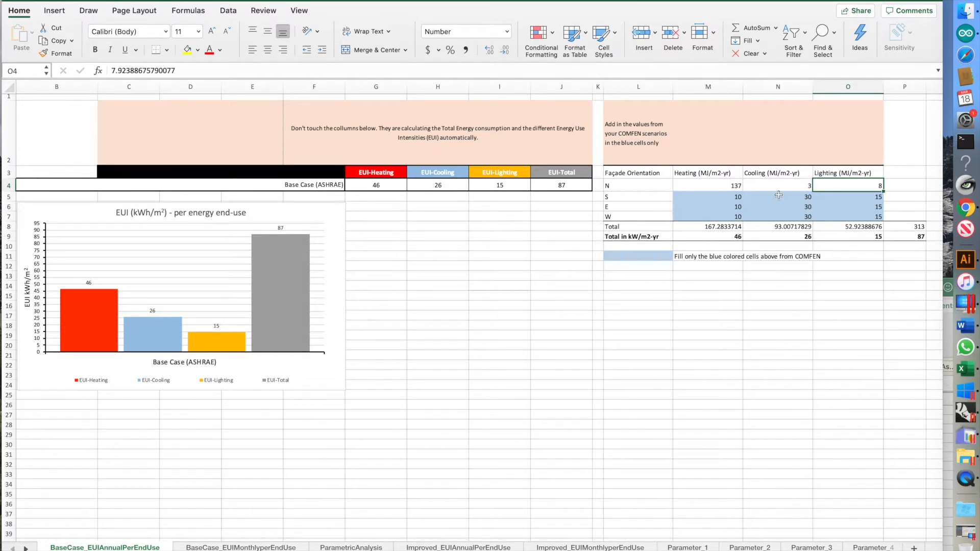
- Copy the South scenario's heating value from Basecase into the S heating cell M5 of the Energy_Visualization workbook
{"action": "left_click", "coordinate": [968, 373]}
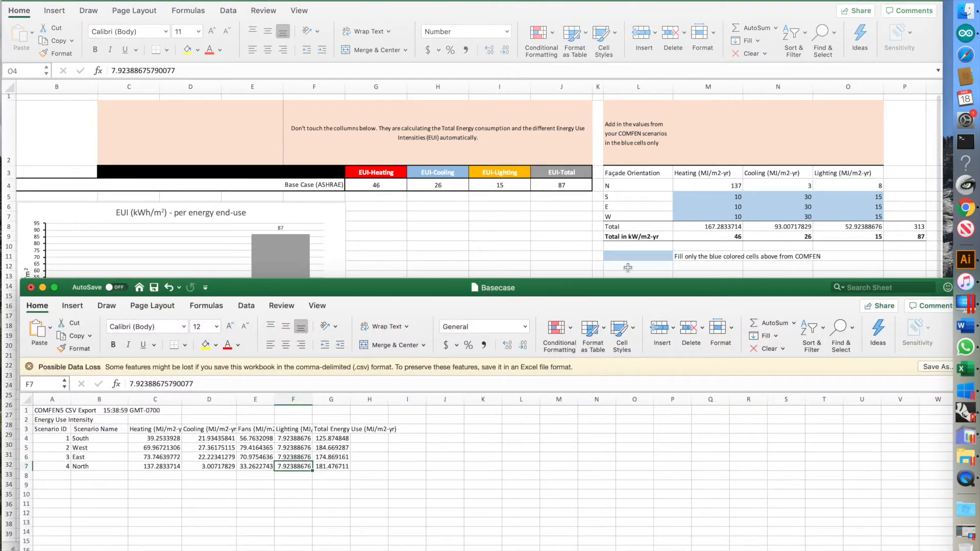
{"action": "left_click_drag", "start_coordinate": [592, 294], "coordinate": [570, 2]}
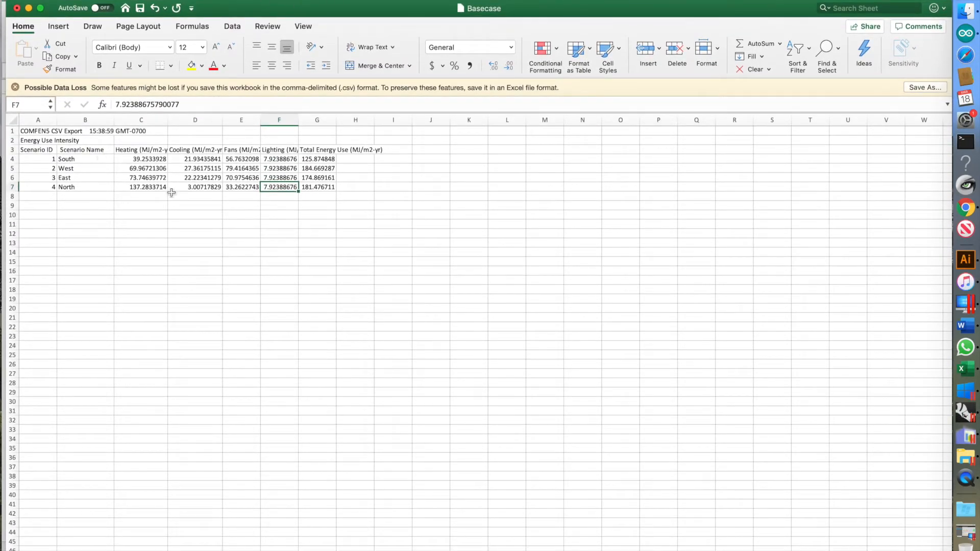
{"action": "left_click", "coordinate": [143, 159]}
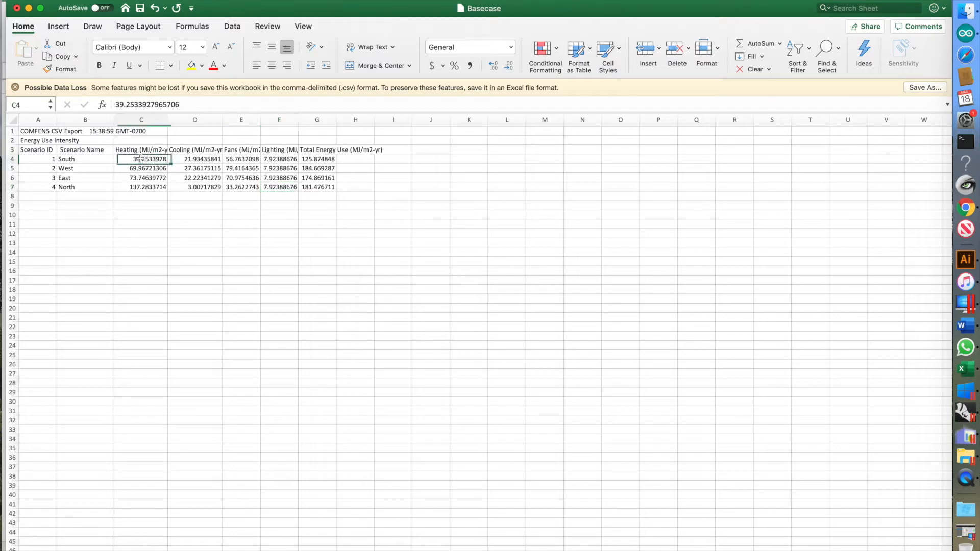
{"action": "key", "text": "super+c"}
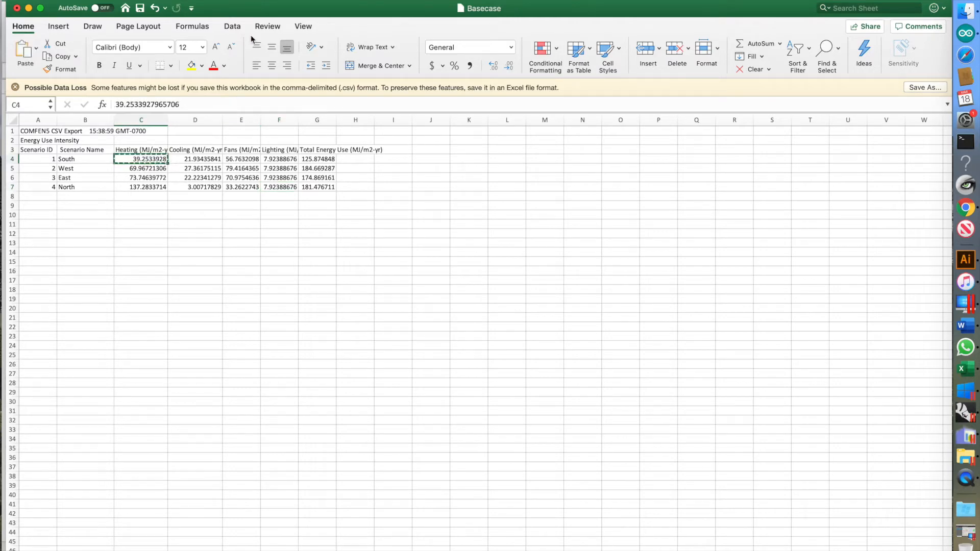
{"action": "left_click_drag", "start_coordinate": [261, 11], "coordinate": [265, 183]}
{"action": "left_click", "coordinate": [318, 4]}
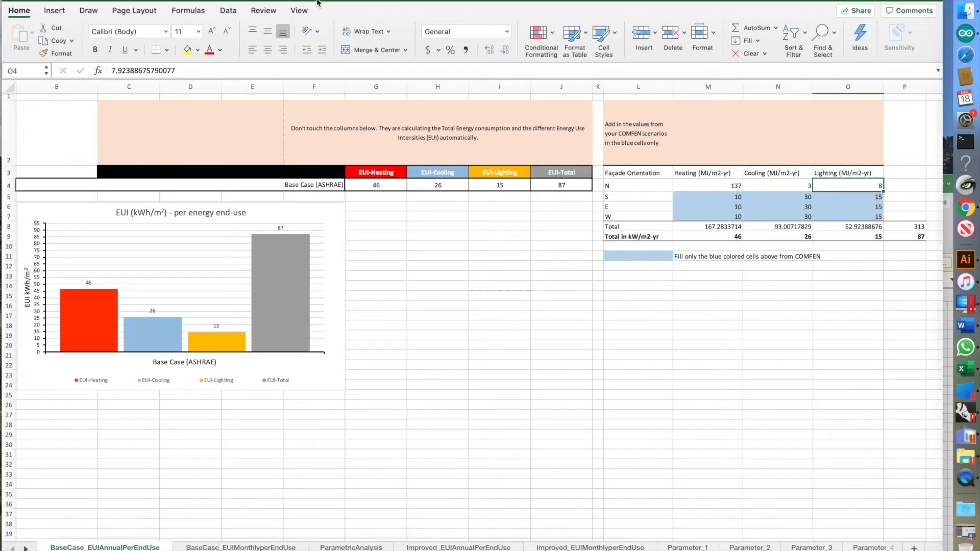
{"action": "left_click", "coordinate": [696, 195]}
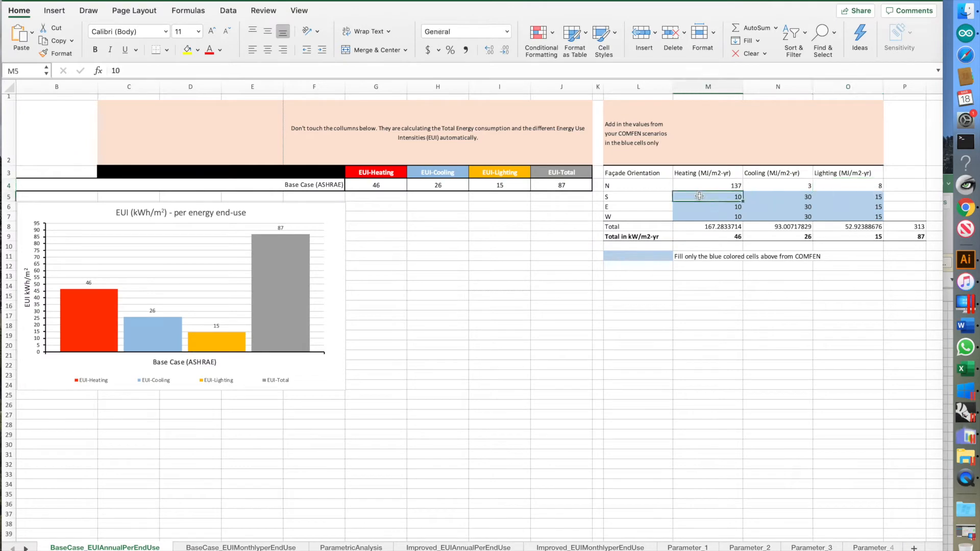
{"action": "key", "text": "super+v"}
- Copy the South scenario's cooling value from Basecase into the S cooling cell N5 of the Energy_Visualization workbook
{"action": "left_click_drag", "start_coordinate": [485, 4], "coordinate": [543, 1]}
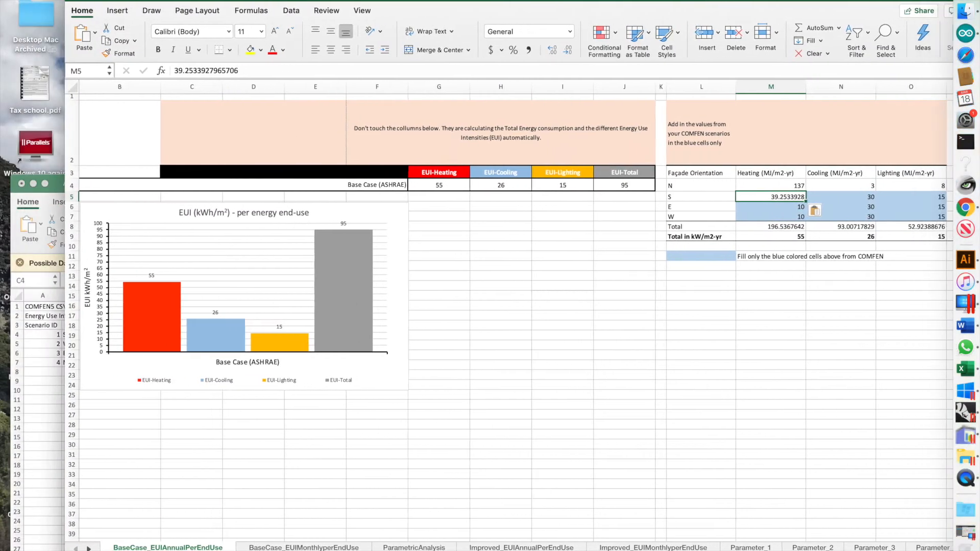
{"action": "left_click_drag", "start_coordinate": [55, 187], "coordinate": [51, 1]}
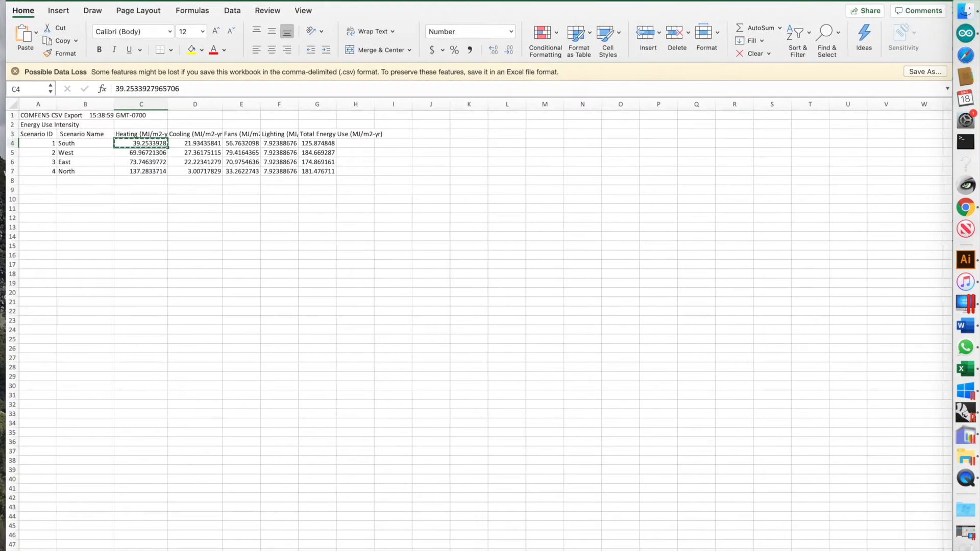
{"action": "left_click", "coordinate": [193, 144]}
{"action": "key", "text": "super+c"}
{"action": "left_click_drag", "start_coordinate": [251, 1], "coordinate": [256, 233]}
{"action": "left_click", "coordinate": [360, 2]}
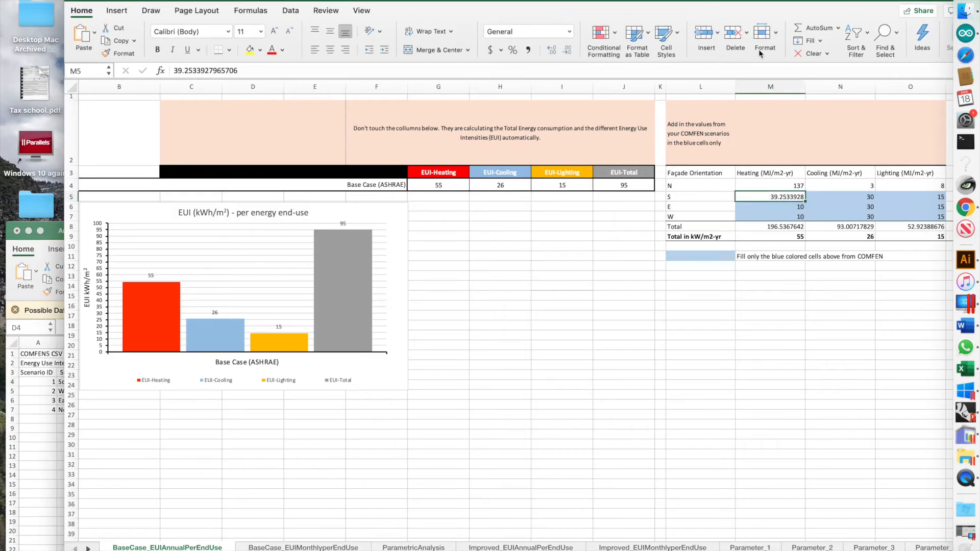
{"action": "left_click", "coordinate": [831, 197]}
{"action": "key", "text": "super+v"}
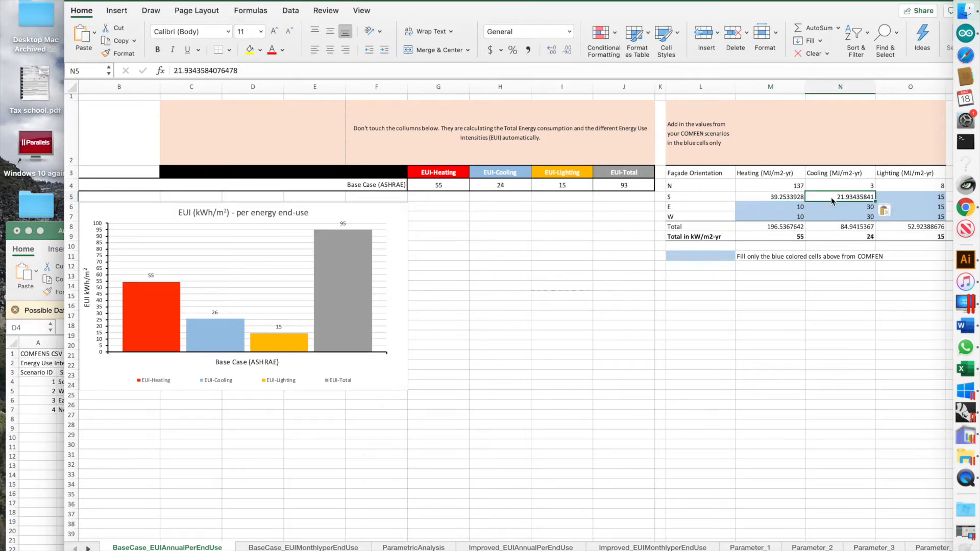
- Copy the South scenario's lighting value from Basecase into the S lighting cell O5 of the Energy_Visualization workbook
{"action": "left_click", "coordinate": [55, 235]}
{"action": "double_click", "coordinate": [55, 235]}
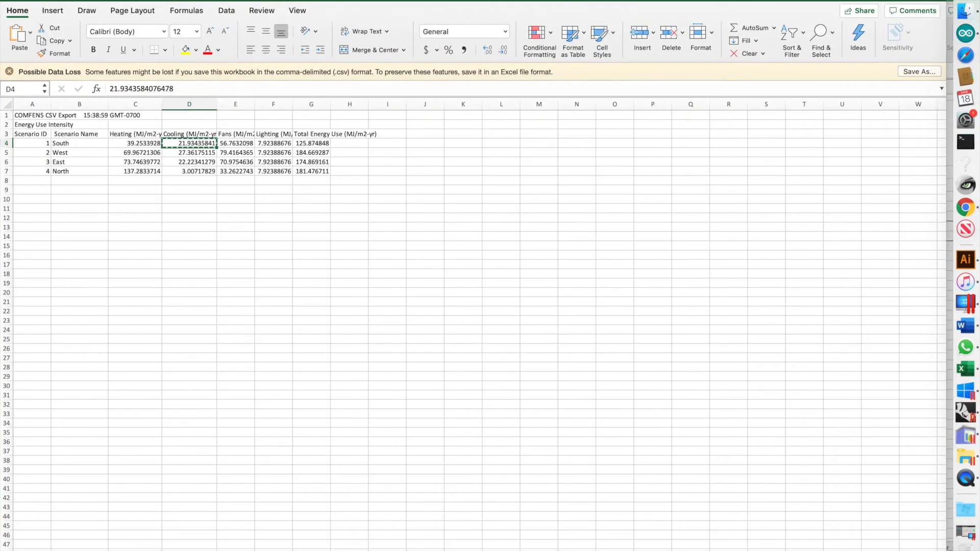
{"action": "left_click", "coordinate": [271, 145]}
{"action": "key", "text": "super+c"}
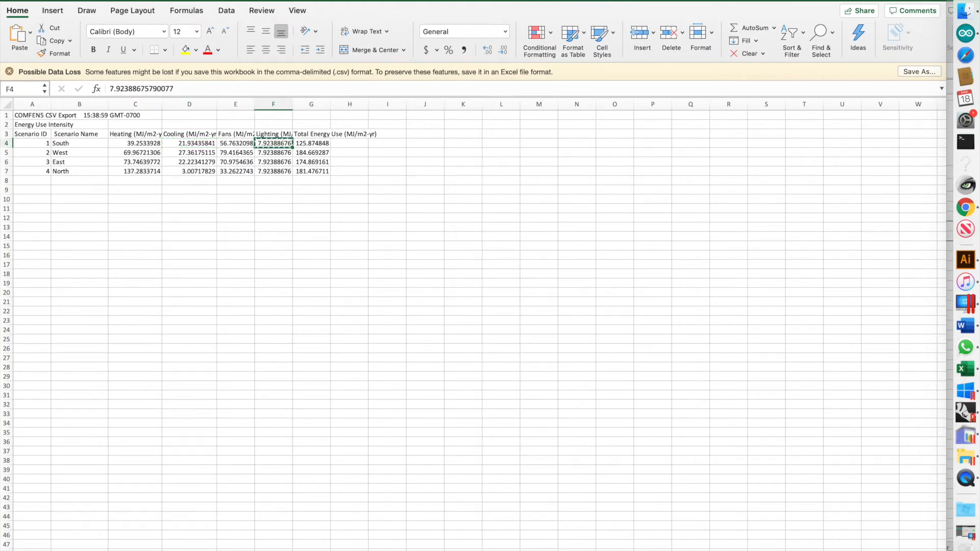
{"action": "double_click", "coordinate": [306, 1]}
{"action": "double_click", "coordinate": [354, 1]}
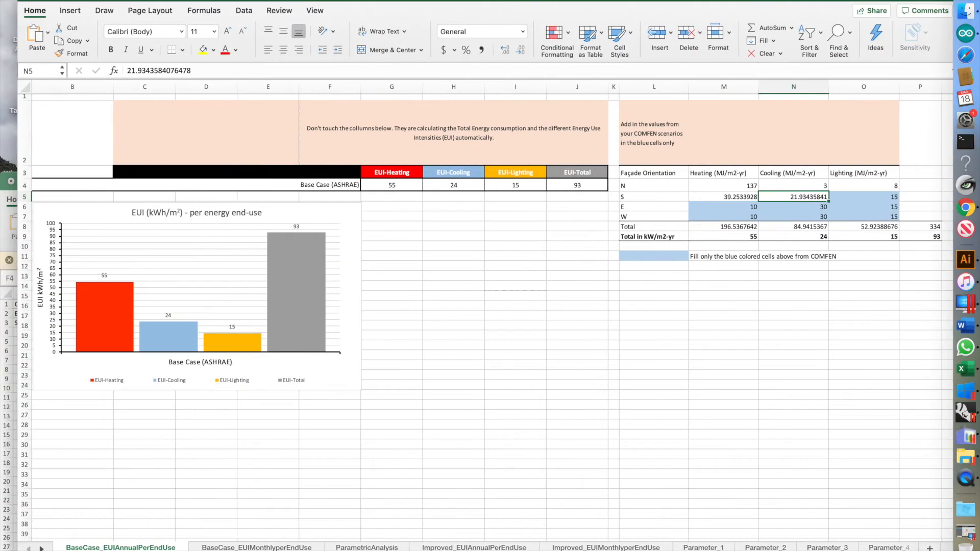
{"action": "left_click", "coordinate": [866, 201]}
{"action": "key", "text": "super+v"}
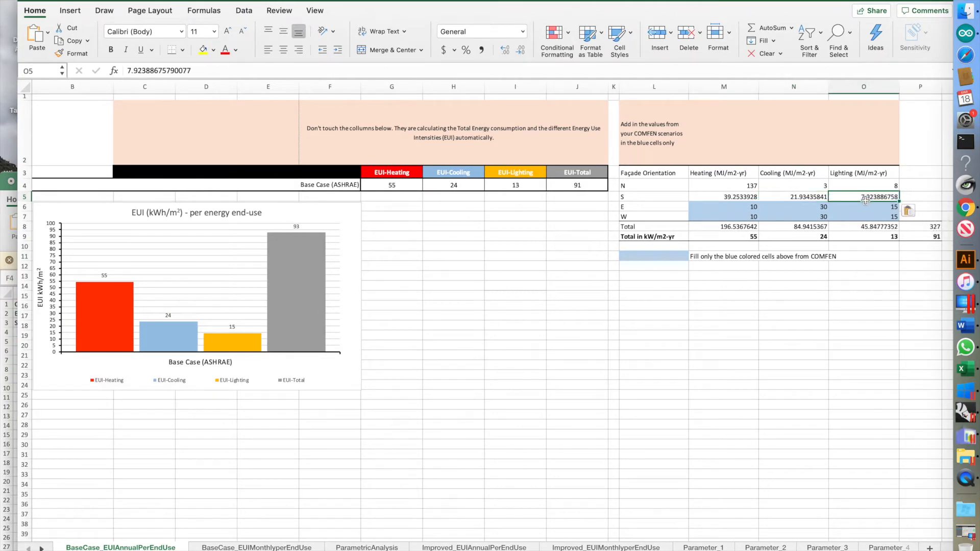
- Copy the East scenario's heating value from Basecase into the E heating cell M6 of the Energy_Visualization workbook
{"action": "left_click", "coordinate": [710, 205]}
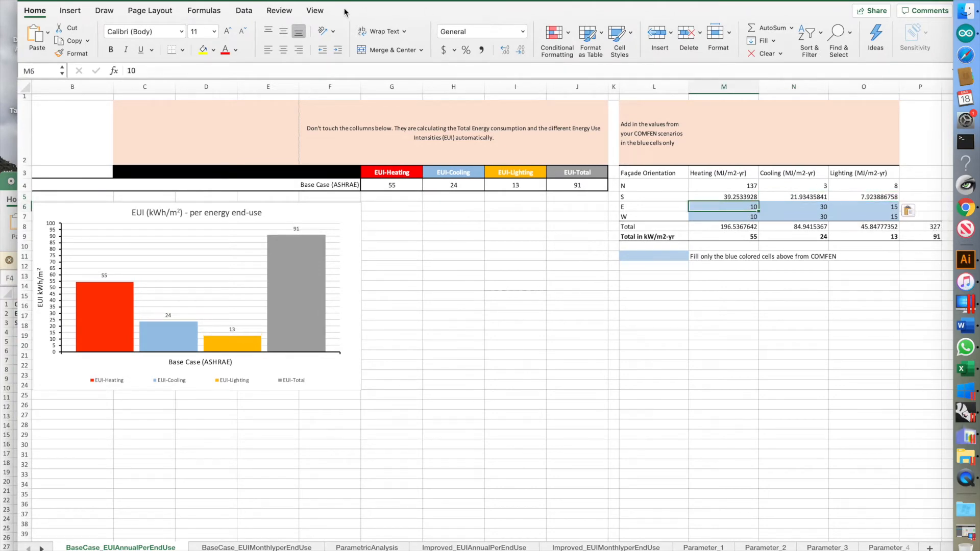
{"action": "double_click", "coordinate": [347, 2]}
{"action": "double_click", "coordinate": [323, 186]}
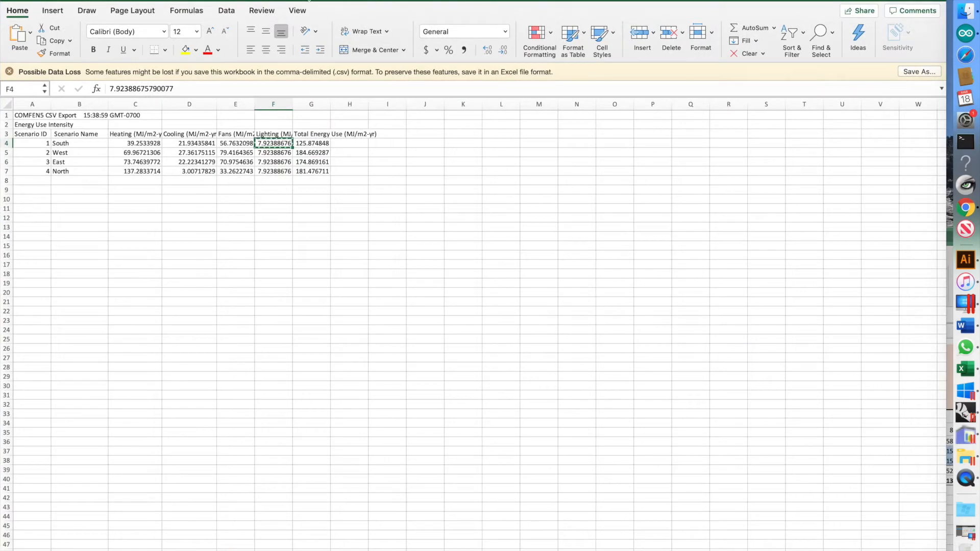
{"action": "left_click", "coordinate": [129, 162]}
{"action": "key", "text": "super+c"}
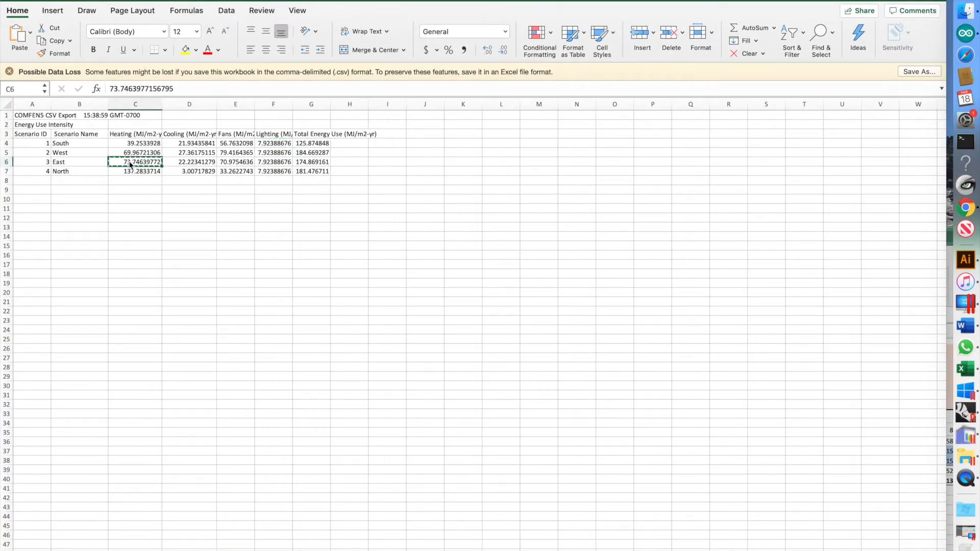
{"action": "left_click_drag", "start_coordinate": [207, 1], "coordinate": [231, 271]}
{"action": "left_click_drag", "start_coordinate": [436, 241], "coordinate": [376, 2]}
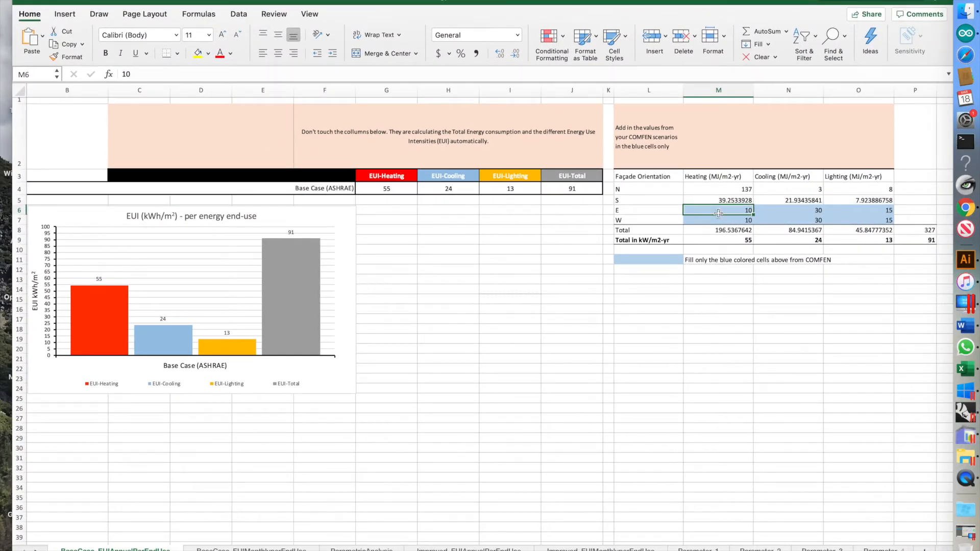
{"action": "key", "text": "super+v"}
- Copy the East scenario's cooling value from Basecase into the E cooling cell N6 of the Energy_Visualization workbook
{"action": "left_click_drag", "start_coordinate": [307, 3], "coordinate": [351, 1]}
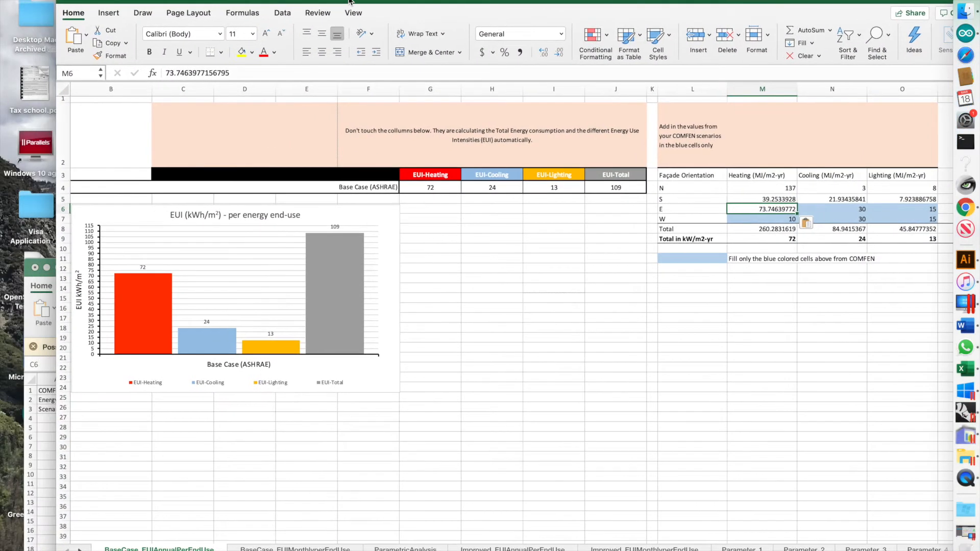
{"action": "left_click", "coordinate": [31, 279]}
{"action": "left_click_drag", "start_coordinate": [230, 267], "coordinate": [212, 25]}
{"action": "left_click", "coordinate": [188, 195]}
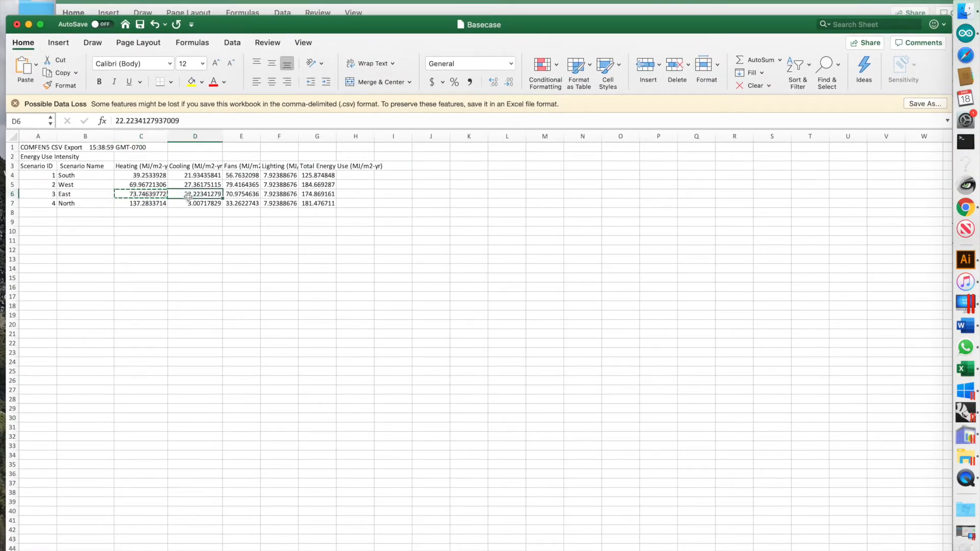
{"action": "left_click", "coordinate": [202, 11]}
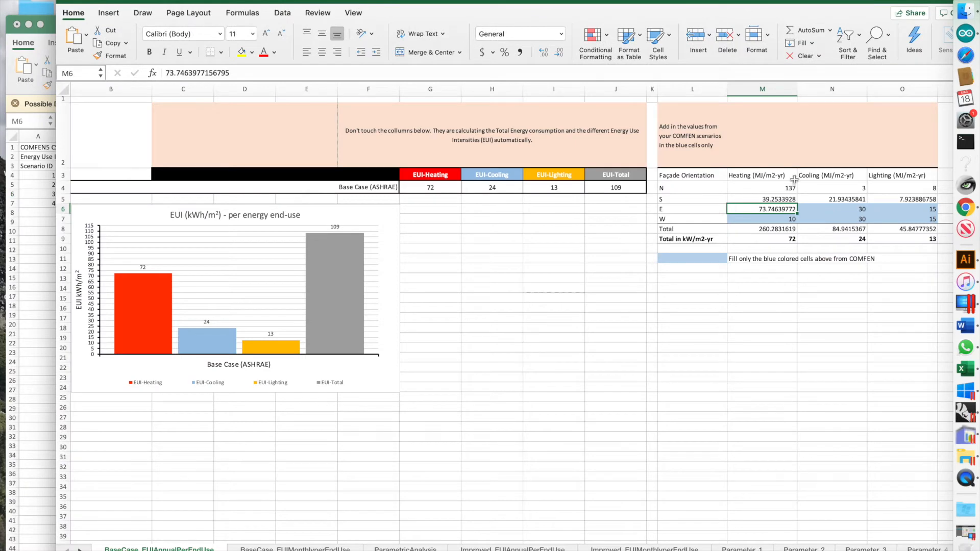
{"action": "left_click", "coordinate": [822, 210]}
{"action": "key", "text": "super+v"}
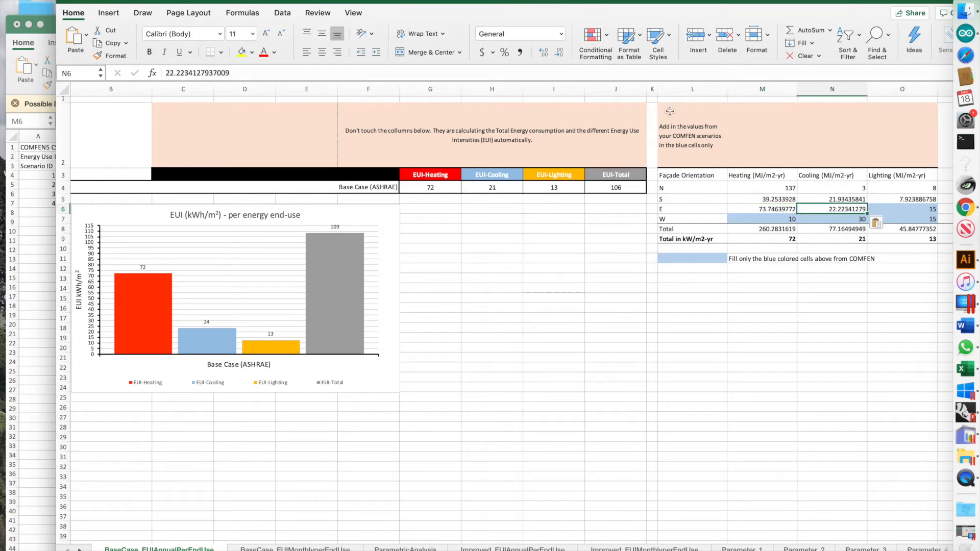
- Copy the East scenario's lighting value from Basecase into the E lighting cell O6 of the Energy_Visualization workbook
{"action": "left_click_drag", "start_coordinate": [622, 1], "coordinate": [591, 0]}
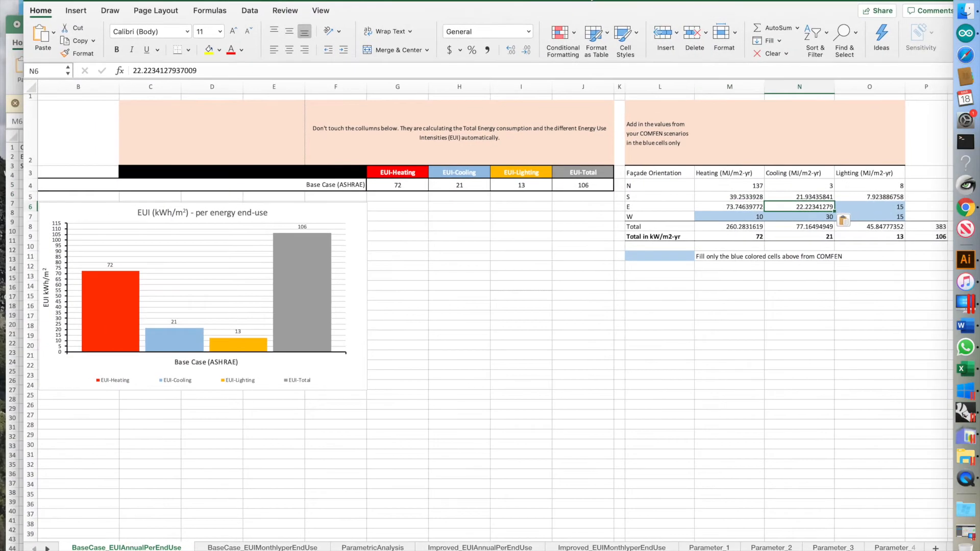
{"action": "left_click", "coordinate": [13, 94]}
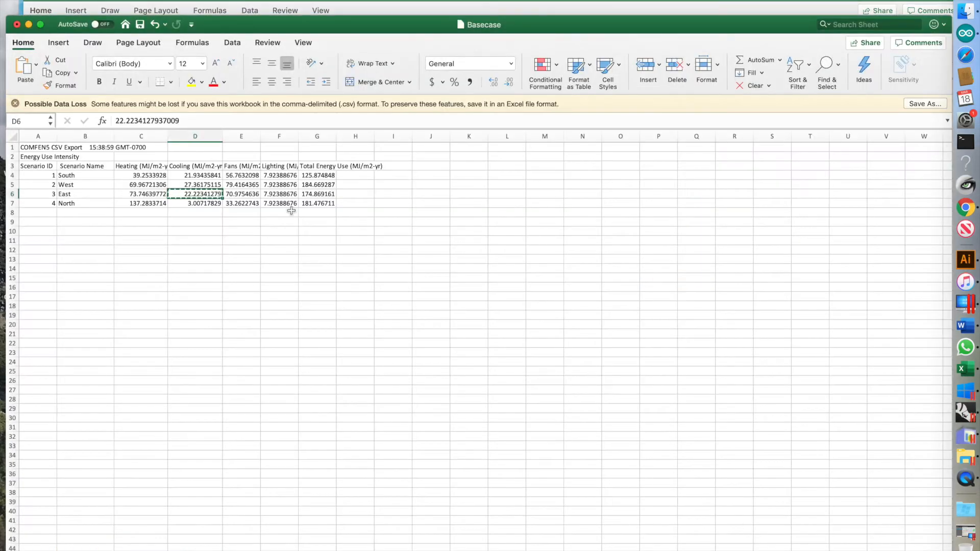
{"action": "left_click", "coordinate": [245, 194]}
{"action": "left_click", "coordinate": [287, 195]}
{"action": "key", "text": "super+c"}
{"action": "left_click", "coordinate": [418, 6]}
{"action": "left_click", "coordinate": [856, 205]}
{"action": "key", "text": "super+v"}
- Copy the West scenario's heating value from Basecase into the W heating cell M7 of the Energy_Visualization workbook
{"action": "left_click", "coordinate": [737, 218]}
{"action": "left_click_drag", "start_coordinate": [366, 0], "coordinate": [374, 63]}
{"action": "left_click_drag", "start_coordinate": [328, 29], "coordinate": [330, 0]}
{"action": "left_click", "coordinate": [142, 172]}
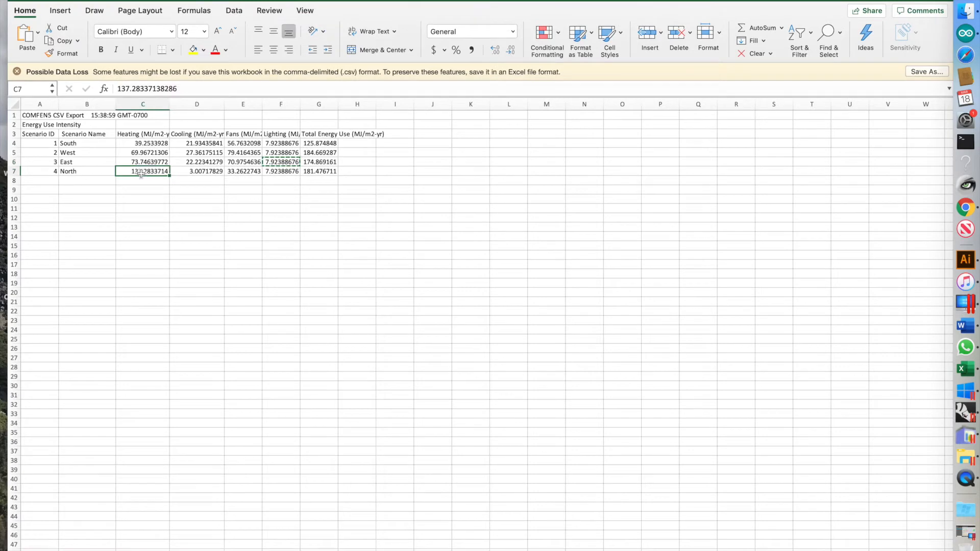
{"action": "left_click", "coordinate": [136, 163]}
{"action": "left_click", "coordinate": [129, 154]}
{"action": "key", "text": "super+c"}
{"action": "left_click_drag", "start_coordinate": [384, 6], "coordinate": [412, 78]}
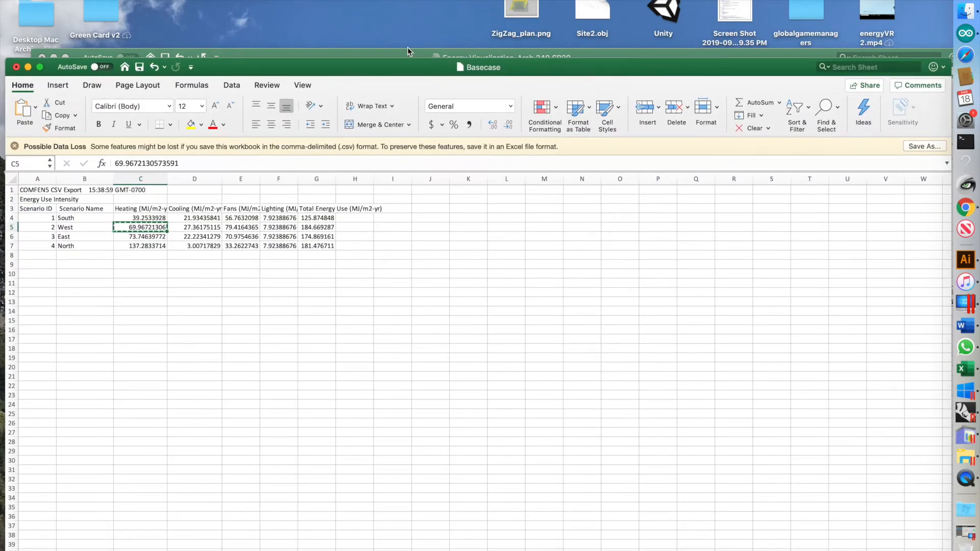
{"action": "left_click", "coordinate": [409, 52]}
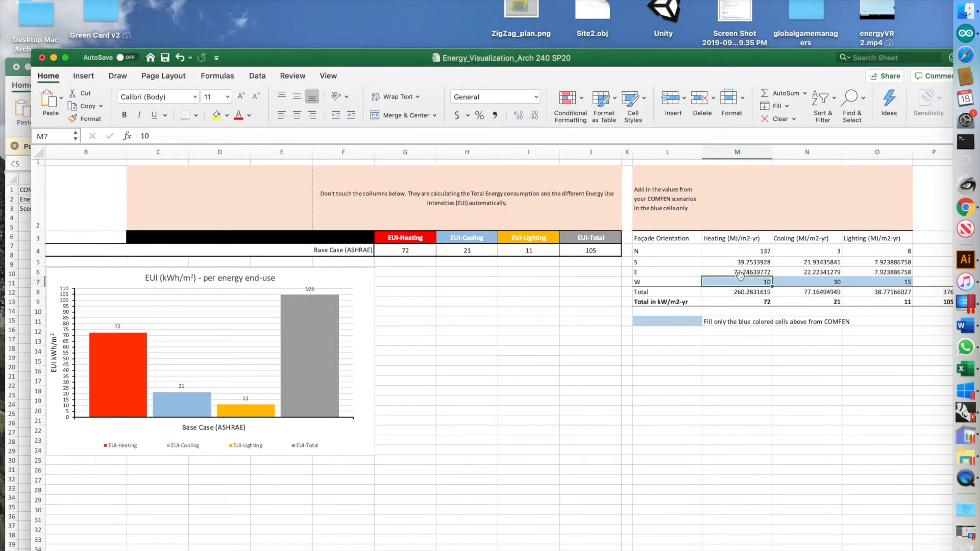
{"action": "key", "text": "super+v"}
- Copy the West scenario's cooling value from Basecase into the W cooling cell N7 of the Energy_Visualization workbook
{"action": "left_click", "coordinate": [807, 282]}
{"action": "left_click_drag", "start_coordinate": [313, 60], "coordinate": [314, 122]}
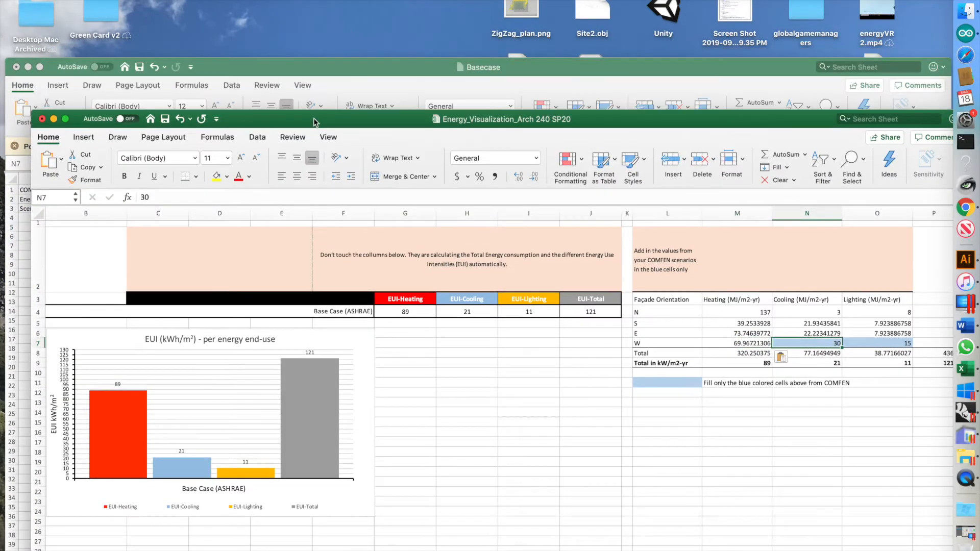
{"action": "left_click", "coordinate": [305, 68]}
{"action": "left_click", "coordinate": [194, 227]}
{"action": "key", "text": "super+c"}
{"action": "left_click_drag", "start_coordinate": [283, 69], "coordinate": [283, 211]}
{"action": "left_click_drag", "start_coordinate": [309, 119], "coordinate": [272, 1]}
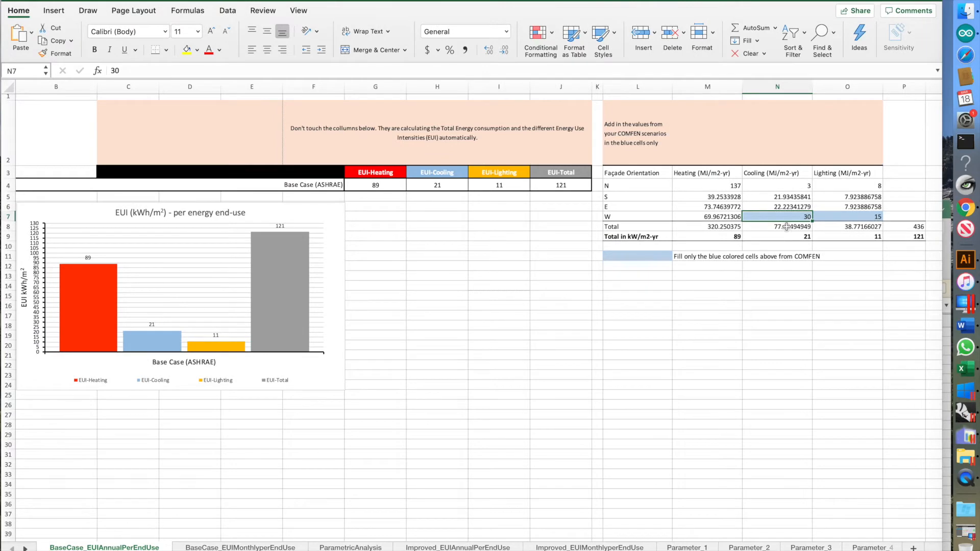
{"action": "key", "text": "super+v"}
- Copy the West scenario's lighting value from Basecase into the W lighting cell O7 of the Energy_Visualization workbook
{"action": "left_click", "coordinate": [841, 217]}
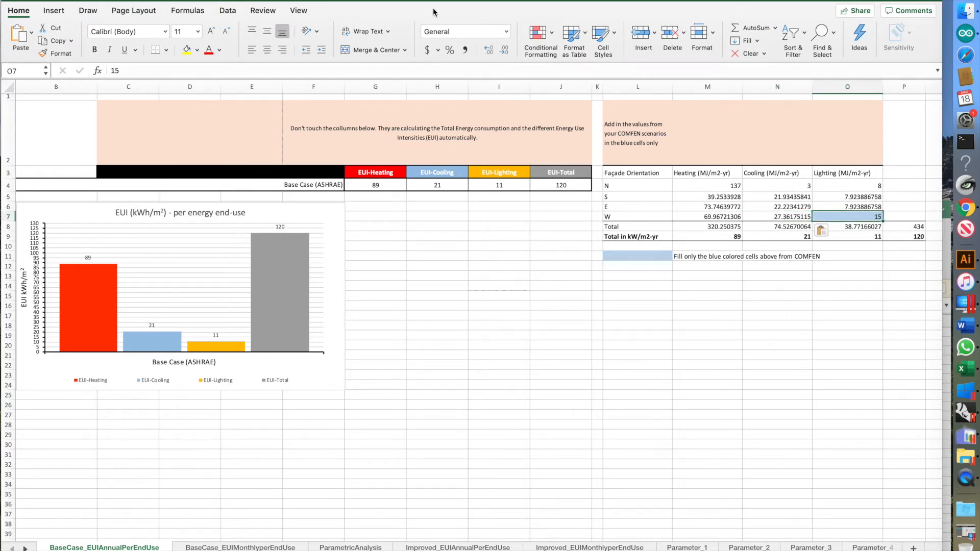
{"action": "left_click_drag", "start_coordinate": [371, 1], "coordinate": [400, 1]}
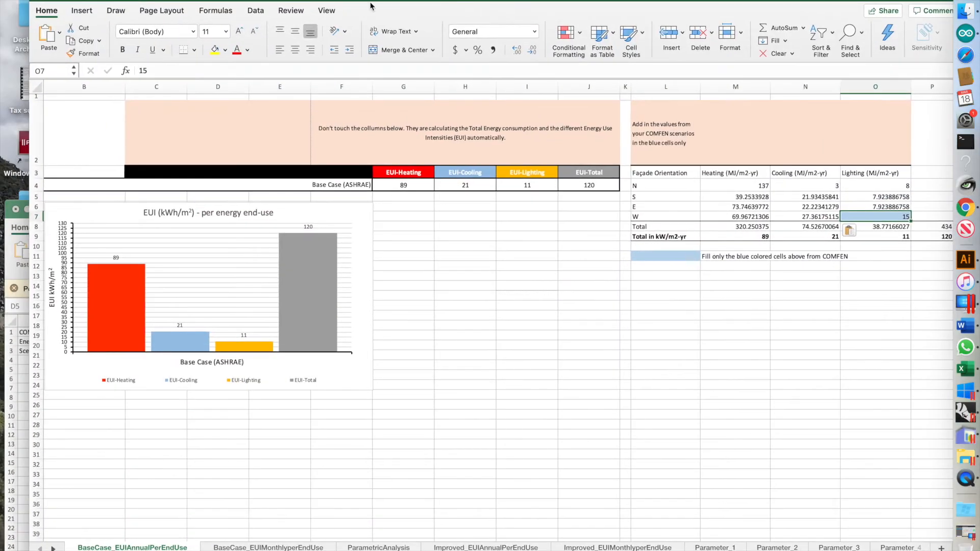
{"action": "left_click", "coordinate": [5, 256]}
{"action": "left_click", "coordinate": [278, 370]}
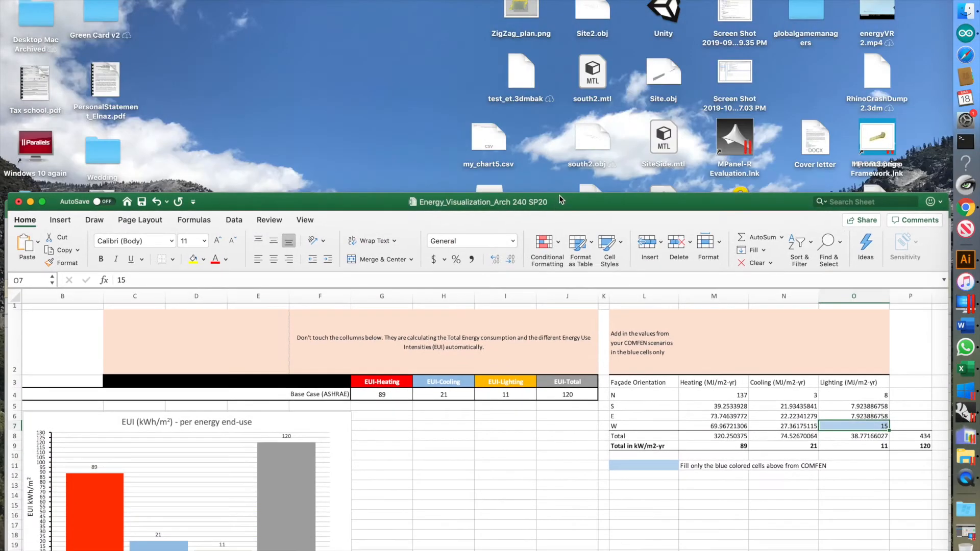
{"action": "left_click_drag", "start_coordinate": [550, 211], "coordinate": [550, 311]}
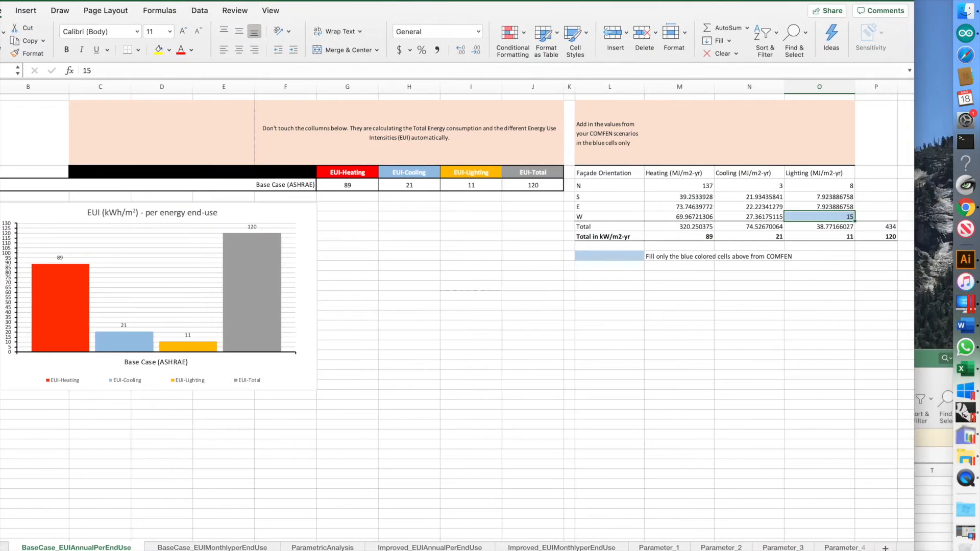
{"action": "key", "text": "ctrl+v"}
{"action": "left_click", "coordinate": [853, 231]}
- Reduce the S, E and W rows' heating, cooling and lighting values (M5:O7) to zero displayed decimal places
{"action": "left_click_drag", "start_coordinate": [734, 196], "coordinate": [863, 216]}
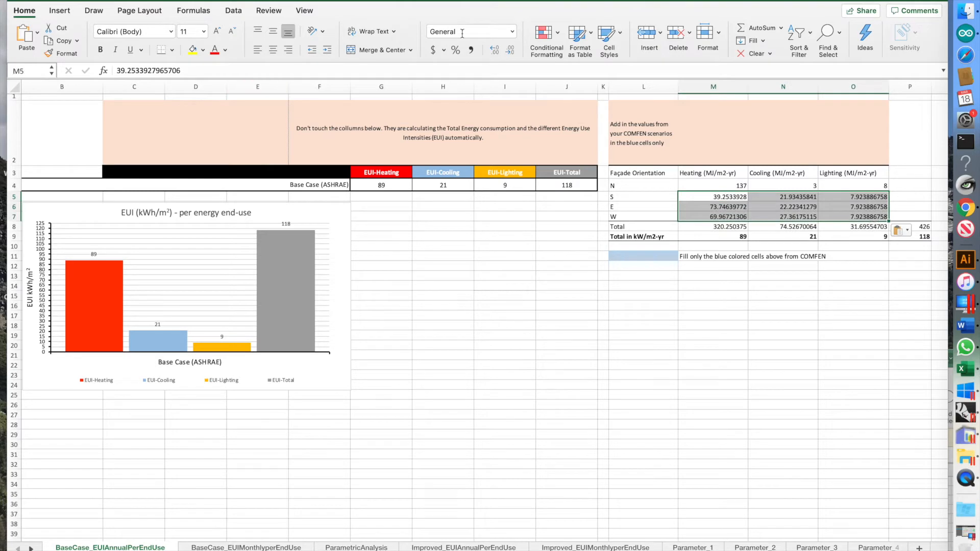
{"action": "left_click", "coordinate": [510, 50]}
{"action": "left_click", "coordinate": [510, 51]}
{"action": "left_click", "coordinate": [509, 51]}
{"action": "left_click", "coordinate": [510, 51]}
{"action": "left_click", "coordinate": [511, 51]}
{"action": "left_click", "coordinate": [510, 52]}
{"action": "left_click", "coordinate": [511, 52]}
{"action": "left_click", "coordinate": [791, 299]}
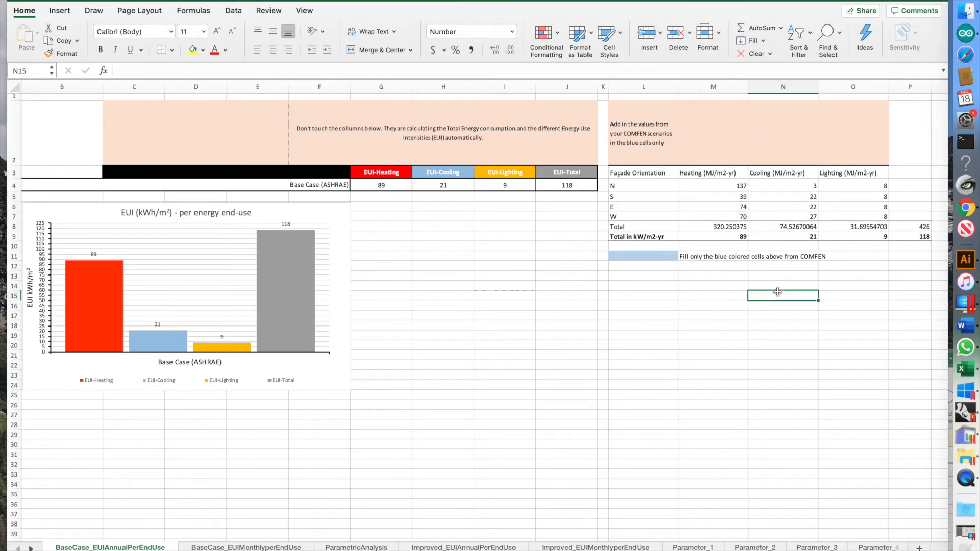
- Reduce the Total row's heating, cooling and lighting sums (M8:O8) to one displayed decimal place
{"action": "left_click", "coordinate": [727, 223]}
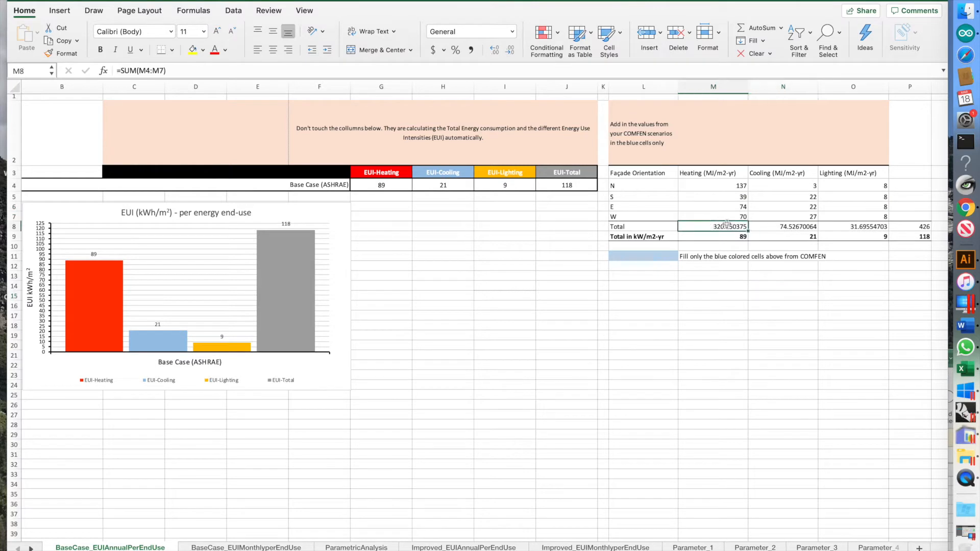
{"action": "left_click", "coordinate": [869, 226], "text": "shift"}
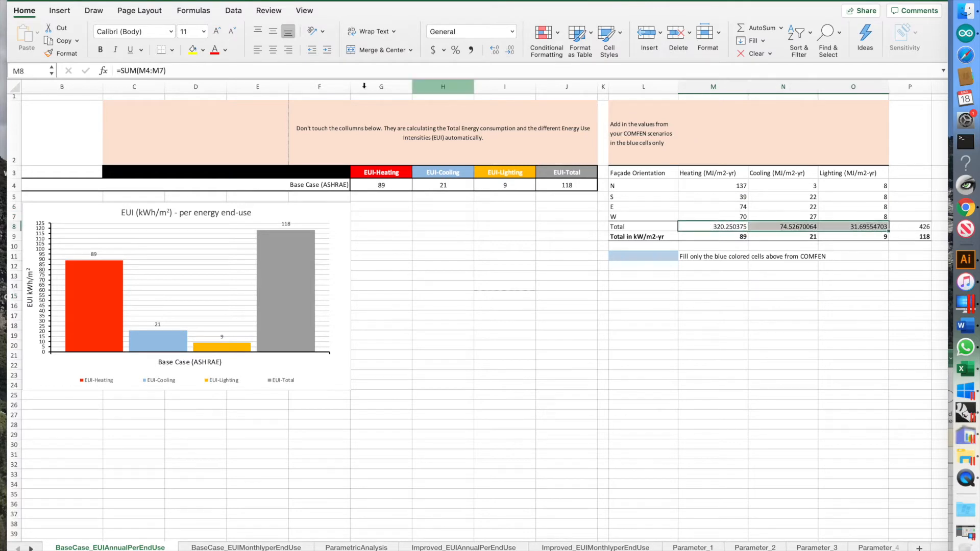
{"action": "left_click", "coordinate": [511, 51]}
{"action": "left_click", "coordinate": [510, 51]}
{"action": "left_click", "coordinate": [511, 51]}
{"action": "left_click", "coordinate": [510, 51]}
{"action": "left_click", "coordinate": [510, 51]}
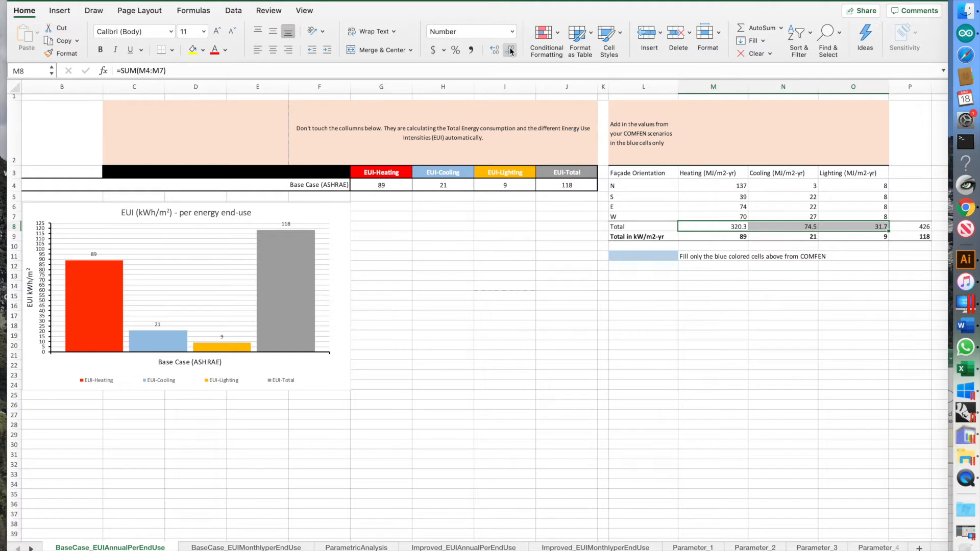
{"action": "left_click", "coordinate": [713, 305]}
- Examine the formula behind the overall kW/m2-yr total in cell P9
{"action": "scroll", "coordinate": [753, 271], "scroll_direction": "right", "scroll_amount": 3}
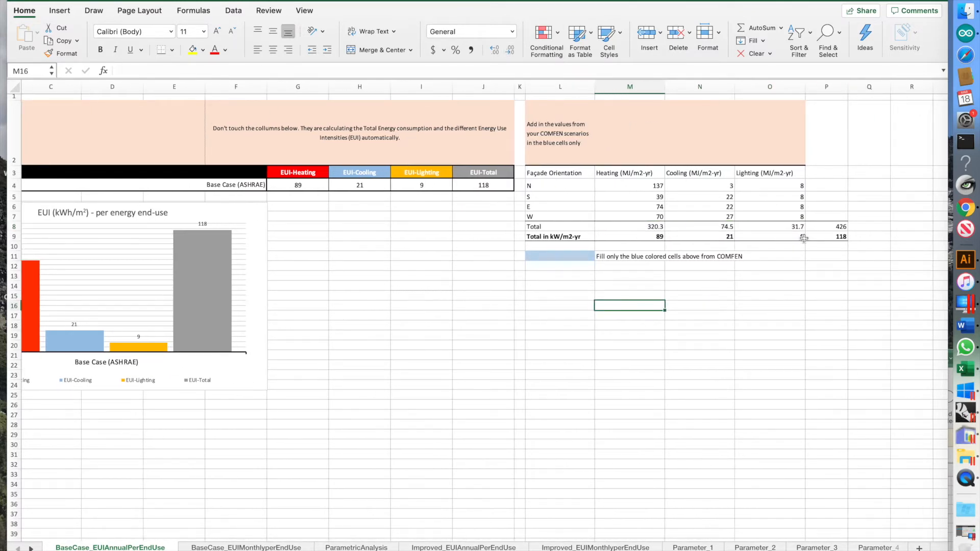
{"action": "left_click", "coordinate": [820, 235]}
{"action": "double_click", "coordinate": [821, 236]}
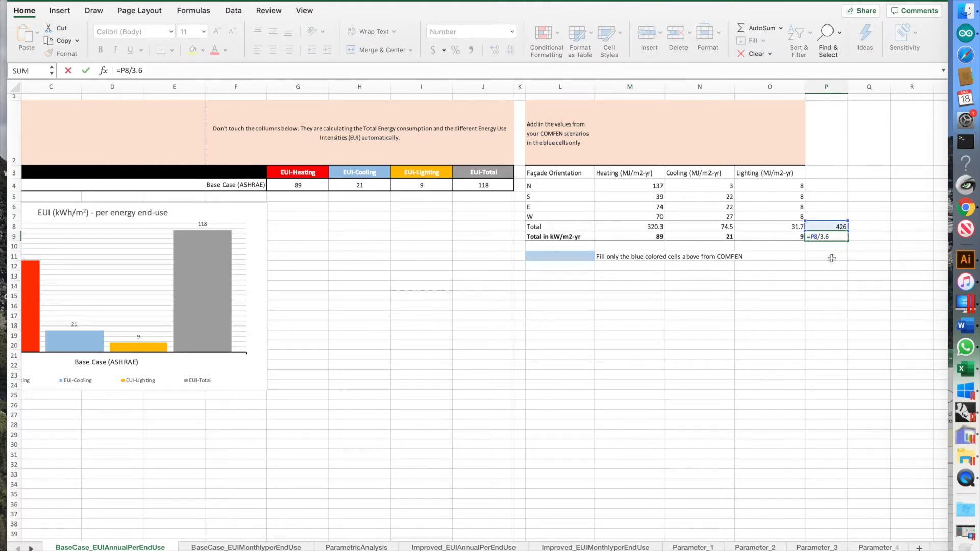
{"action": "left_click", "coordinate": [835, 254]}
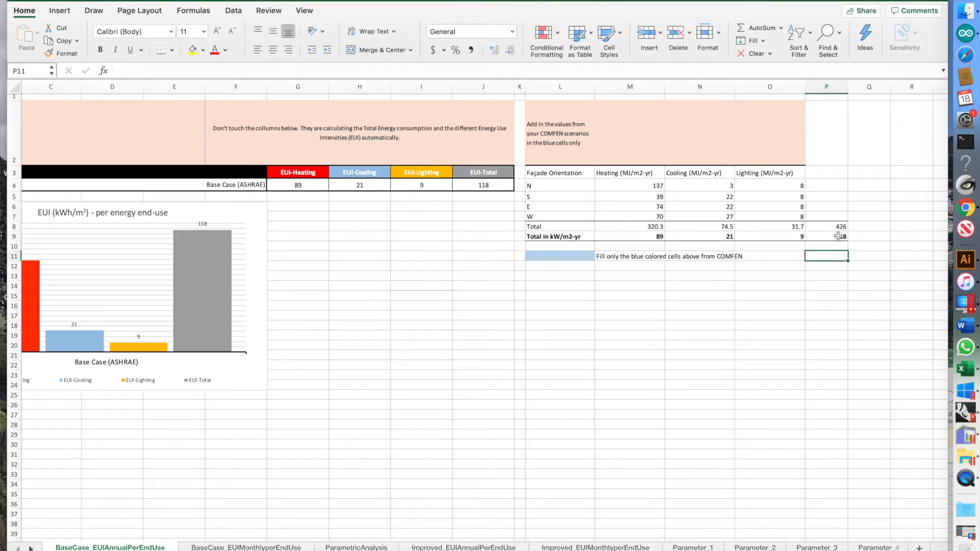
{"action": "scroll", "coordinate": [406, 267], "scroll_direction": "left", "scroll_amount": 3}
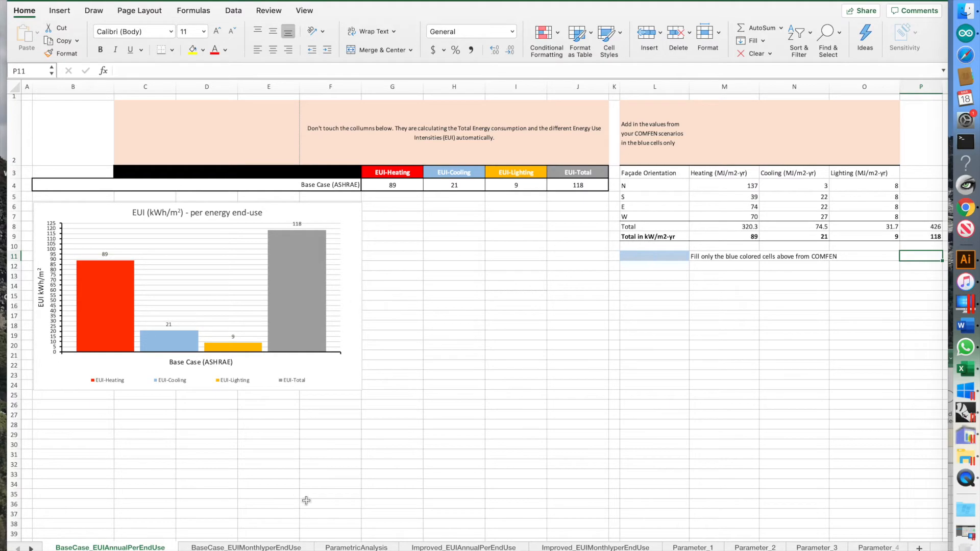
- Open the BaseCase_EUIMonthlyperEndUse sheet and examine its monthly façade tables and EUI chart
{"action": "left_click", "coordinate": [246, 547]}
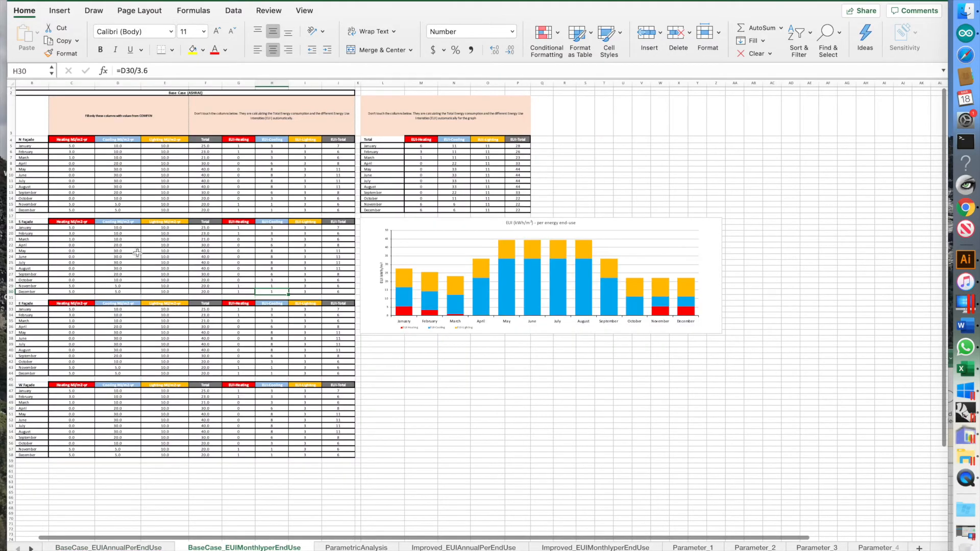
{"action": "scroll", "coordinate": [137, 252], "scroll_direction": "up", "scroll_amount": 5}
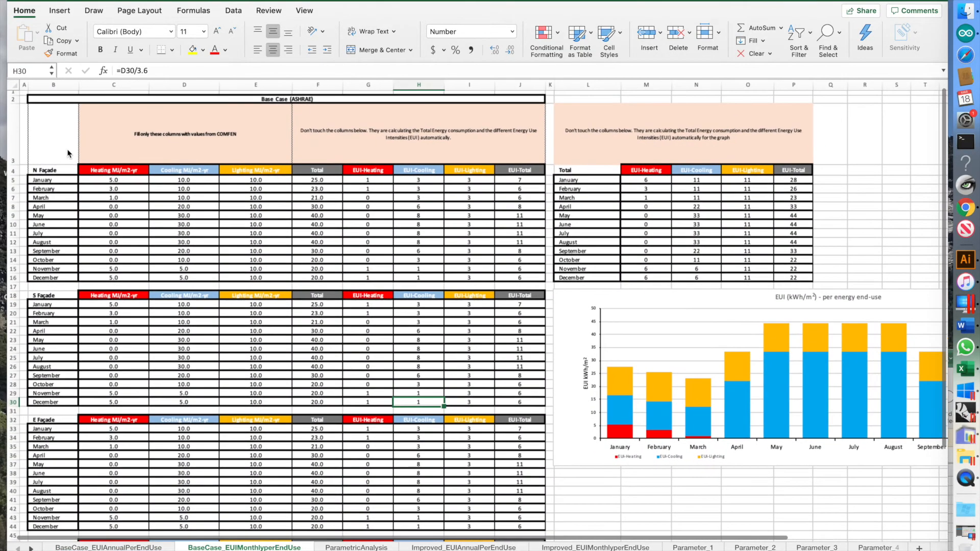
{"action": "scroll", "coordinate": [68, 153], "scroll_direction": "down", "scroll_amount": 5}
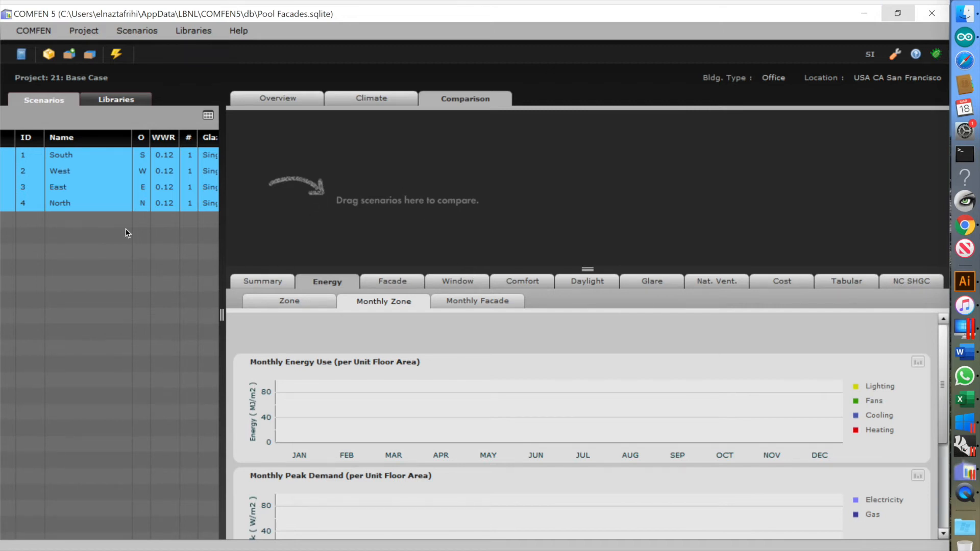
- Add the South, West, East and North scenarios to the comparison and export the Monthly Energy Use chart to Downloads as 2
{"action": "left_click_drag", "start_coordinate": [59, 191], "coordinate": [450, 172]}
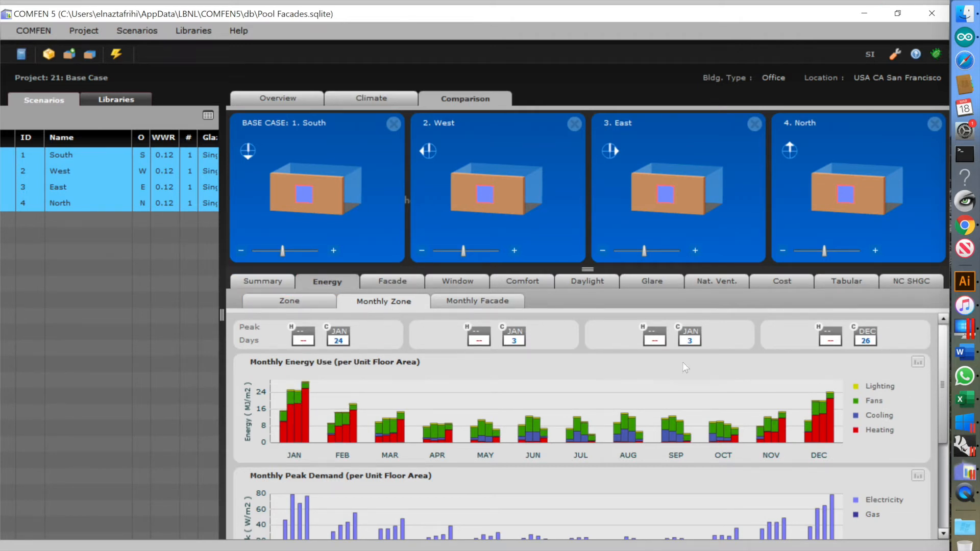
{"action": "left_click", "coordinate": [917, 362]}
{"action": "scroll", "coordinate": [918, 362], "scroll_direction": "down", "scroll_amount": 1}
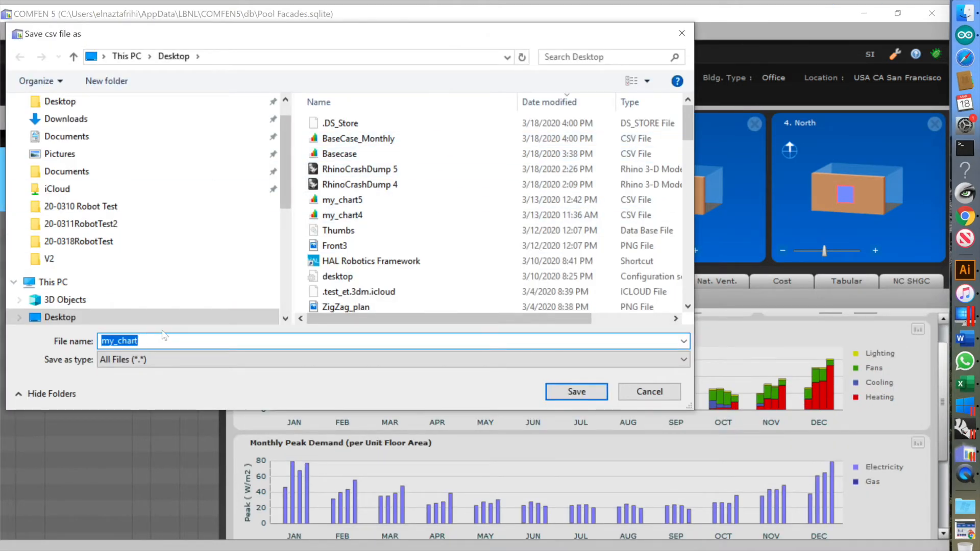
{"action": "type", "text": "2"}
{"action": "left_click", "coordinate": [95, 125]}
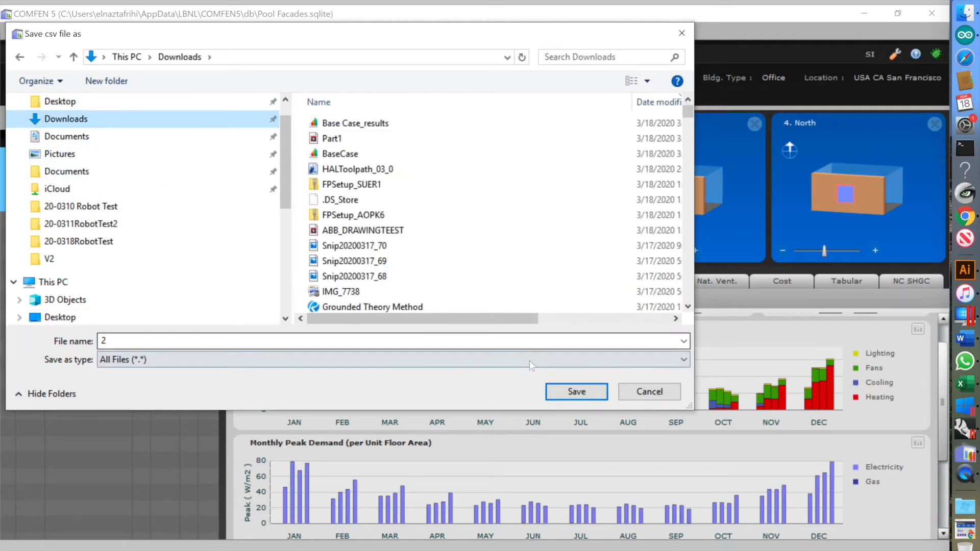
{"action": "left_click", "coordinate": [576, 392]}
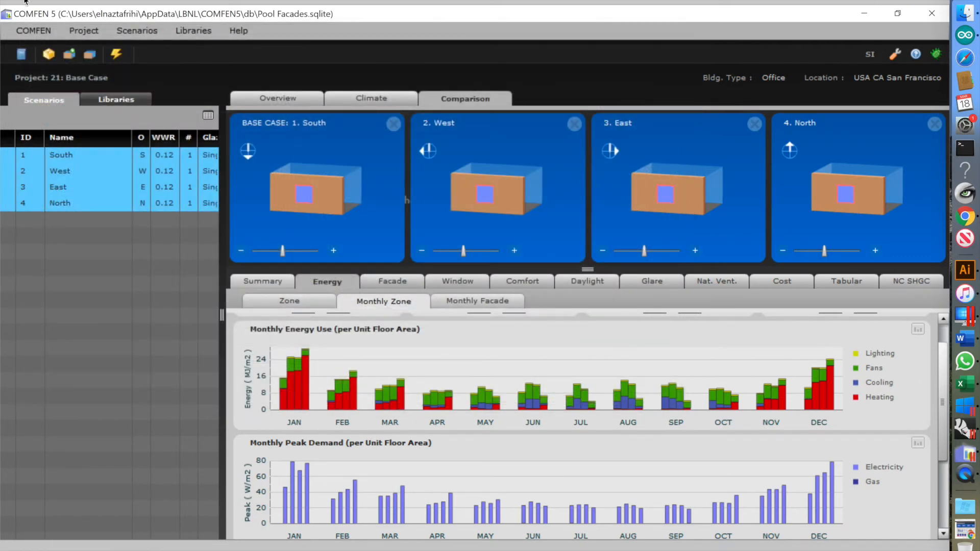
- Switch from COMFEN to the Mac's Downloads folder and open 2.csv in Microsoft Excel
{"action": "left_click", "coordinate": [26, 2]}
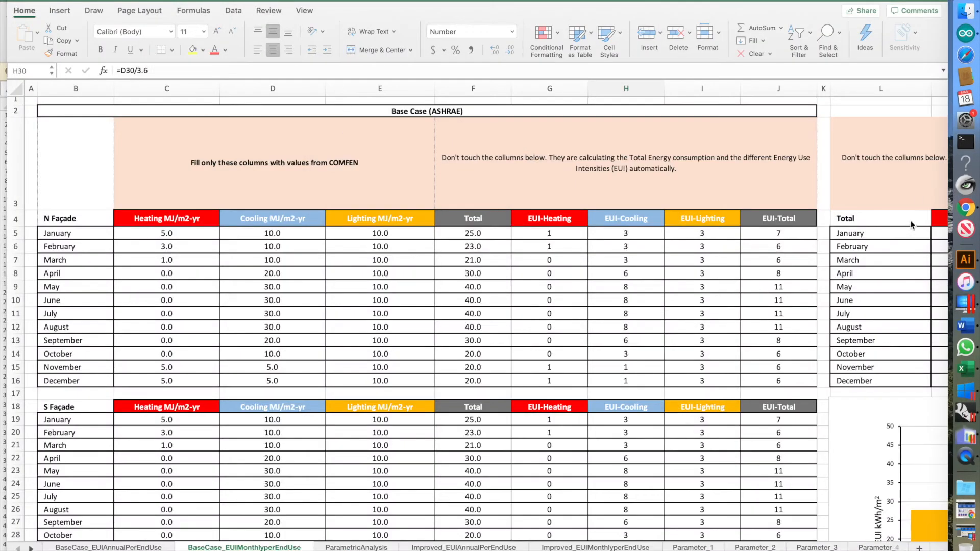
{"action": "left_click", "coordinate": [965, 12]}
{"action": "left_click", "coordinate": [462, 122]}
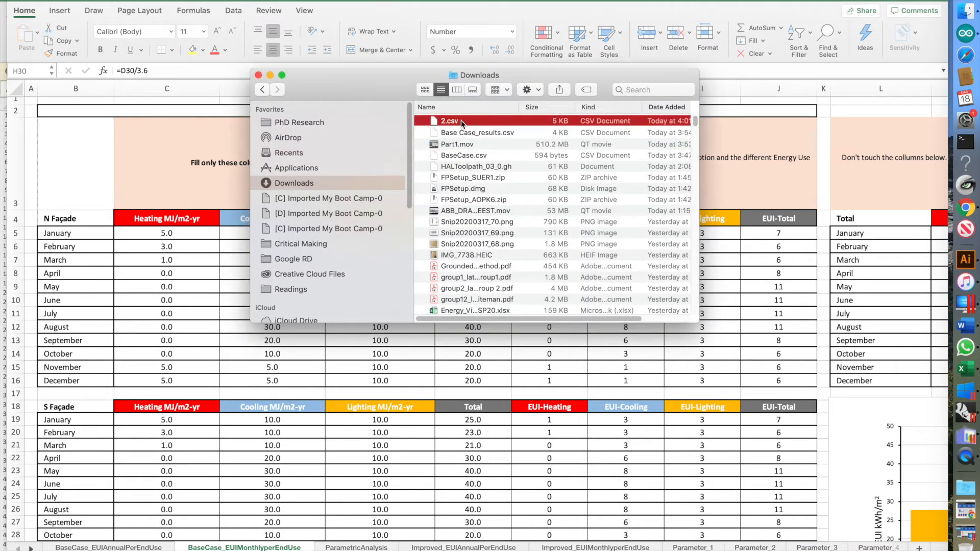
{"action": "right_click", "coordinate": [462, 122]}
{"action": "mouse_move", "coordinate": [489, 139]}
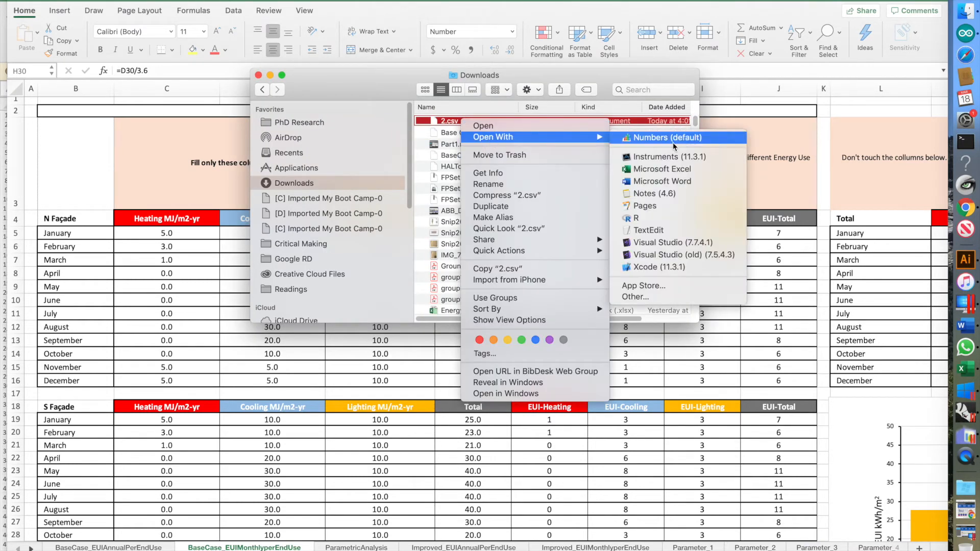
{"action": "left_click", "coordinate": [658, 173]}
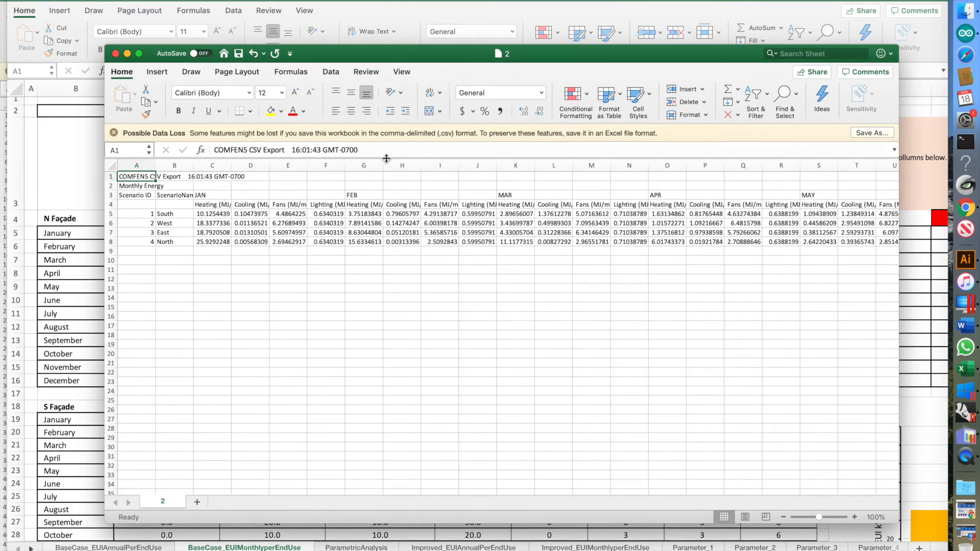
- Autofit the widths of columns C and D holding January's heating and cooling values in the exported file
{"action": "left_click", "coordinate": [213, 165]}
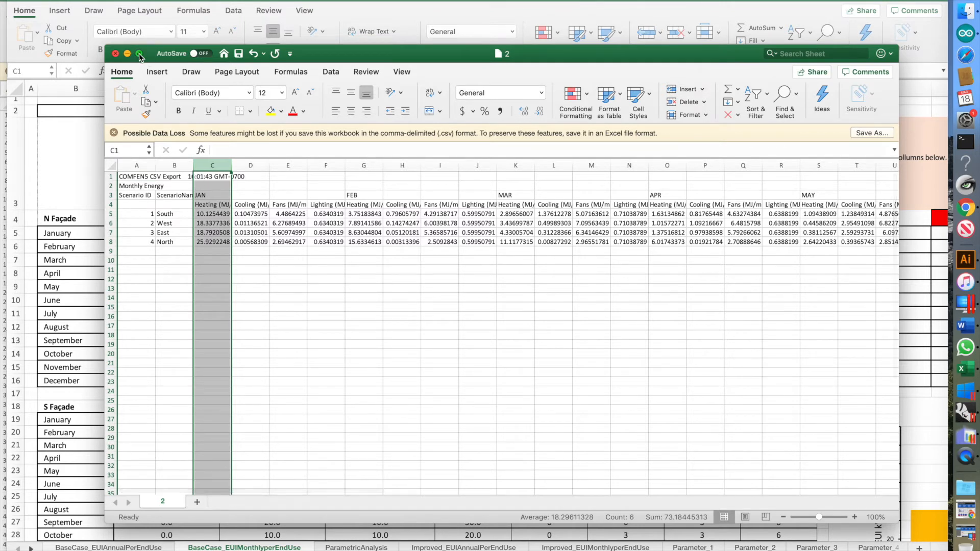
{"action": "double_click", "coordinate": [230, 162]}
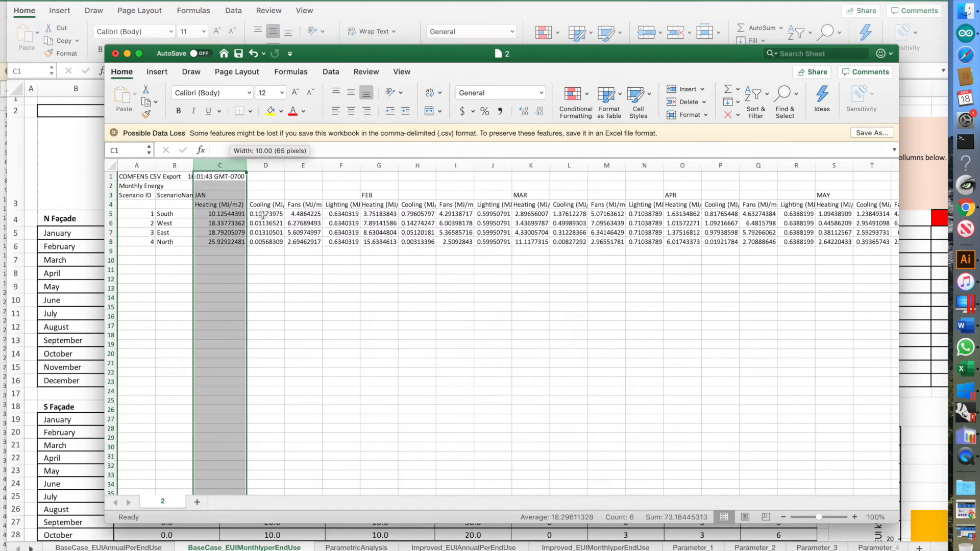
{"action": "left_click", "coordinate": [272, 166]}
{"action": "double_click", "coordinate": [284, 166]}
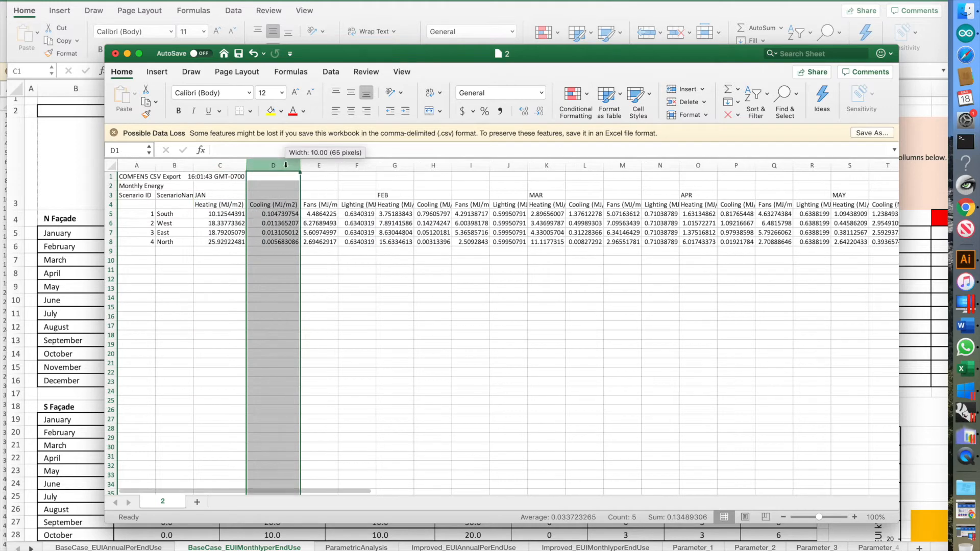
- Merge and center the JAN header across C3:F3 and the FEB header across G3:J3
{"action": "left_click_drag", "start_coordinate": [223, 196], "coordinate": [356, 196]}
{"action": "left_click", "coordinate": [440, 112]}
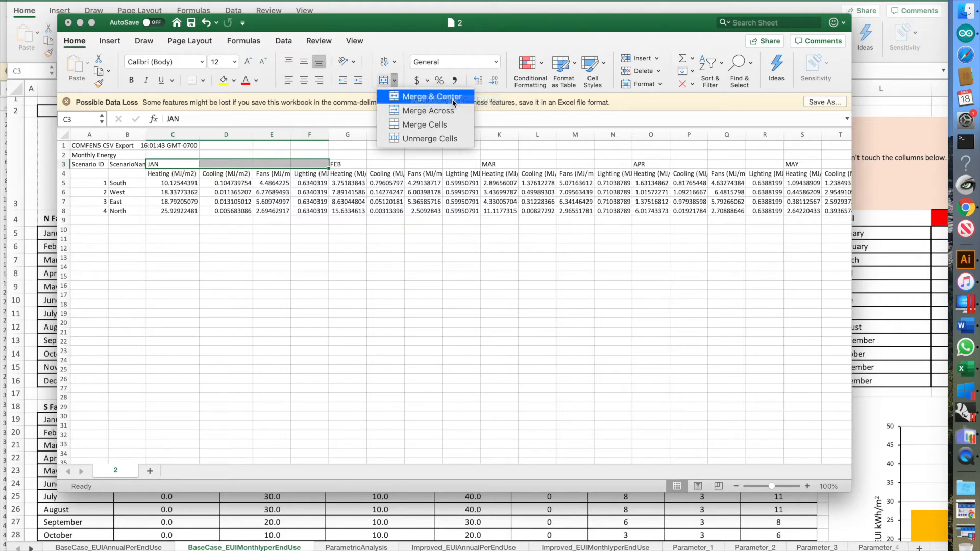
{"action": "left_click", "coordinate": [432, 97]}
{"action": "left_click_drag", "start_coordinate": [340, 165], "coordinate": [470, 165]}
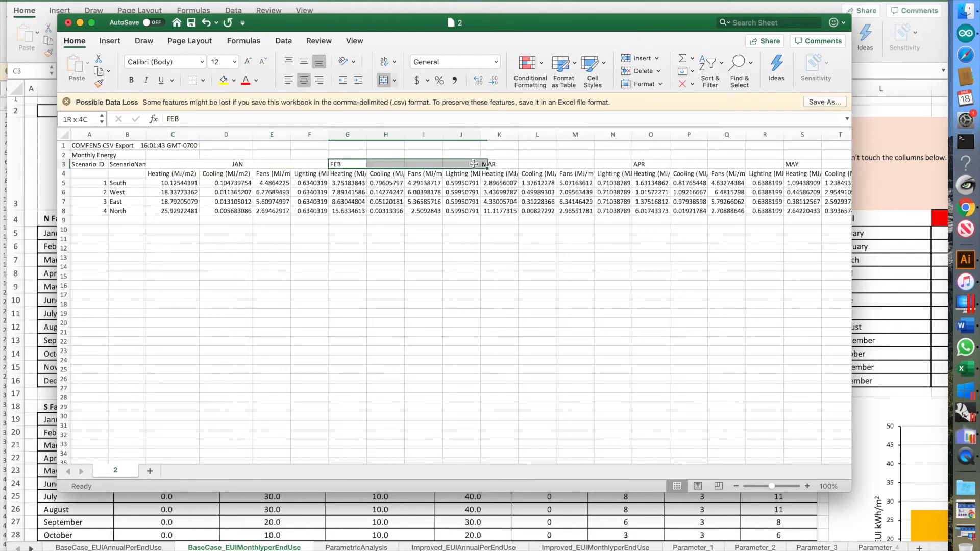
{"action": "left_click", "coordinate": [391, 83]}
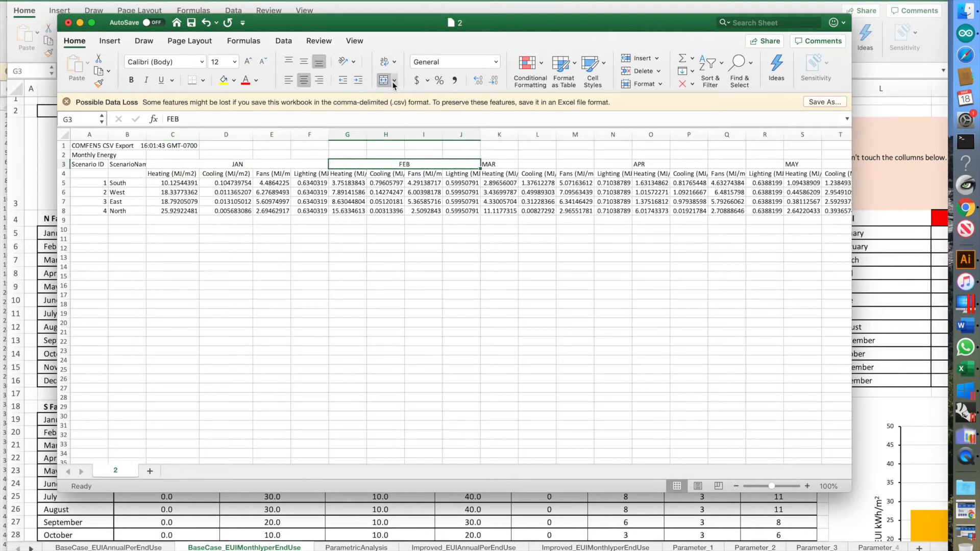
- Merge and center the MAR, APR and MAY headers in row 3, each across its own four end-use columns
{"action": "left_click_drag", "start_coordinate": [510, 164], "coordinate": [766, 165]}
{"action": "key", "text": "super+y"}
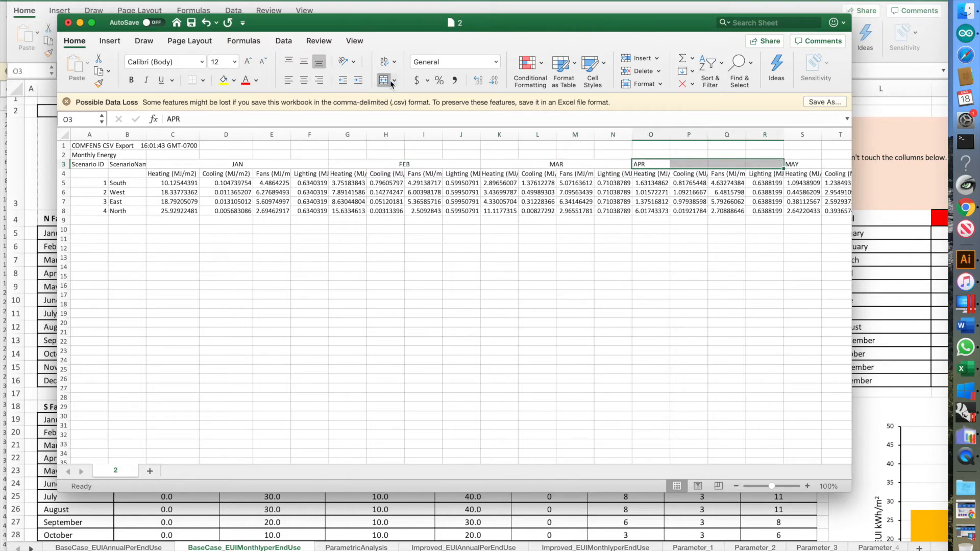
{"action": "key", "text": "super+y"}
{"action": "left_click_drag", "start_coordinate": [173, 460], "coordinate": [274, 458]}
{"action": "left_click_drag", "start_coordinate": [498, 163], "coordinate": [631, 164]}
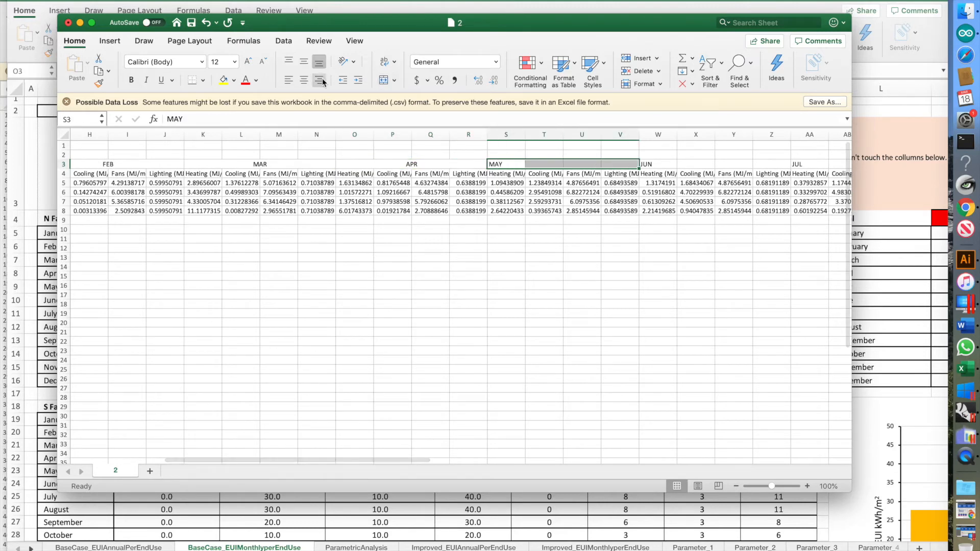
{"action": "left_click", "coordinate": [383, 79]}
- Copy South's January heating value from C5 of the export into the S Façade January heating cell C19 of the Energy_Visualization workbook
{"action": "left_click_drag", "start_coordinate": [339, 459], "coordinate": [246, 460]}
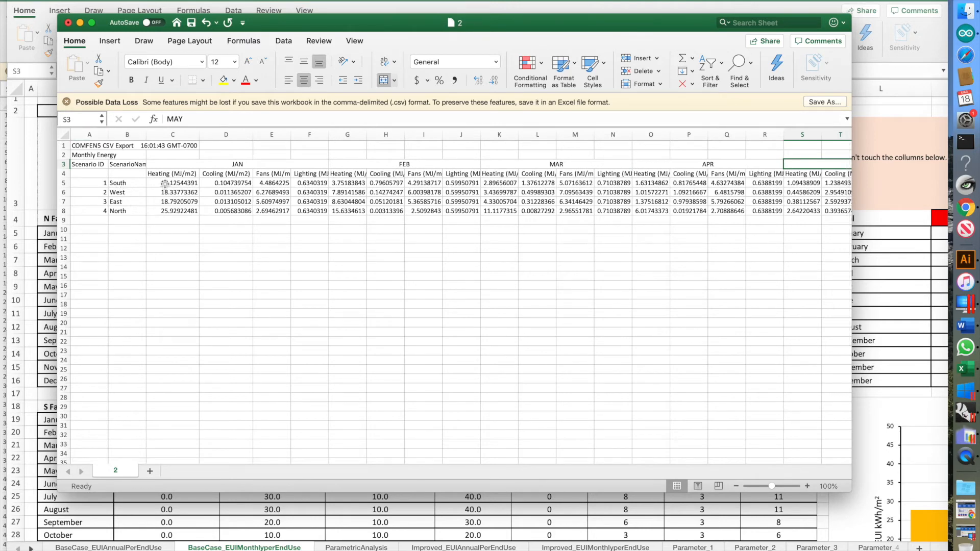
{"action": "left_click", "coordinate": [193, 182]}
{"action": "key", "text": "ctrl+c"}
{"action": "left_click_drag", "start_coordinate": [278, 27], "coordinate": [498, 109]}
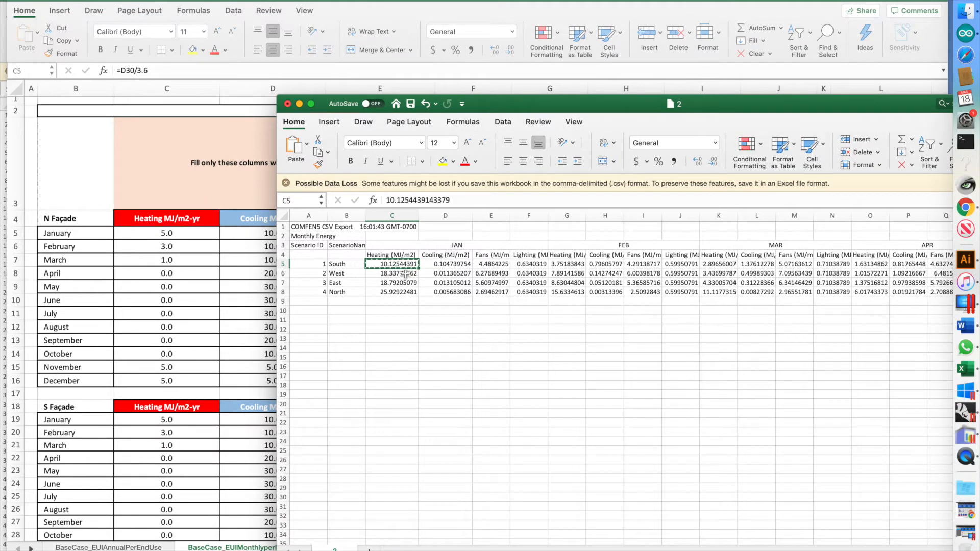
{"action": "scroll", "coordinate": [131, 389], "scroll_direction": "down", "scroll_amount": 1}
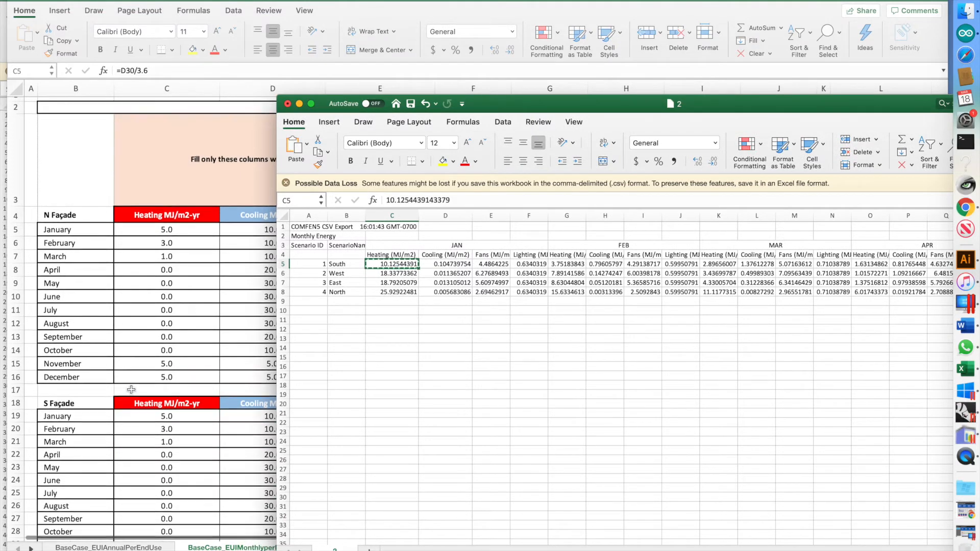
{"action": "left_click", "coordinate": [235, 2]}
{"action": "scroll", "coordinate": [143, 398], "scroll_direction": "down", "scroll_amount": 2}
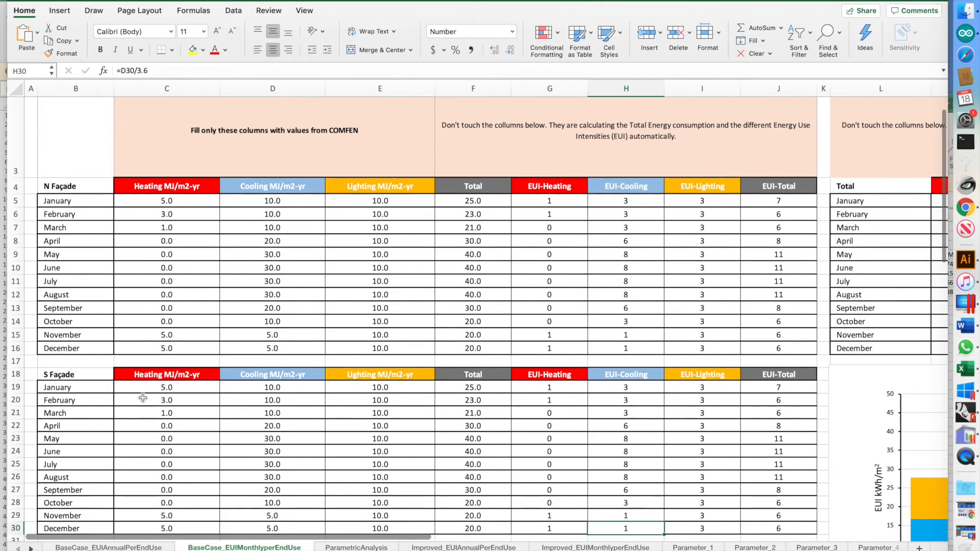
{"action": "scroll", "coordinate": [143, 397], "scroll_direction": "down", "scroll_amount": 4}
{"action": "left_click", "coordinate": [158, 338]}
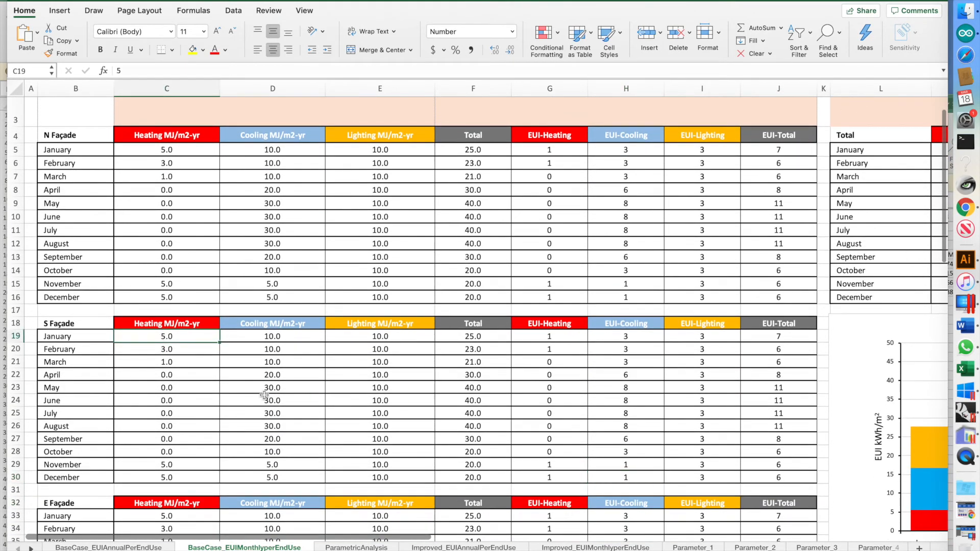
{"action": "key", "text": "ctrl+v"}
{"action": "key", "text": "Tab"}
- Bring up the Basecase.csv workbook and close it without saving its changes
{"action": "scroll", "coordinate": [295, 284], "scroll_direction": "up", "scroll_amount": 4}
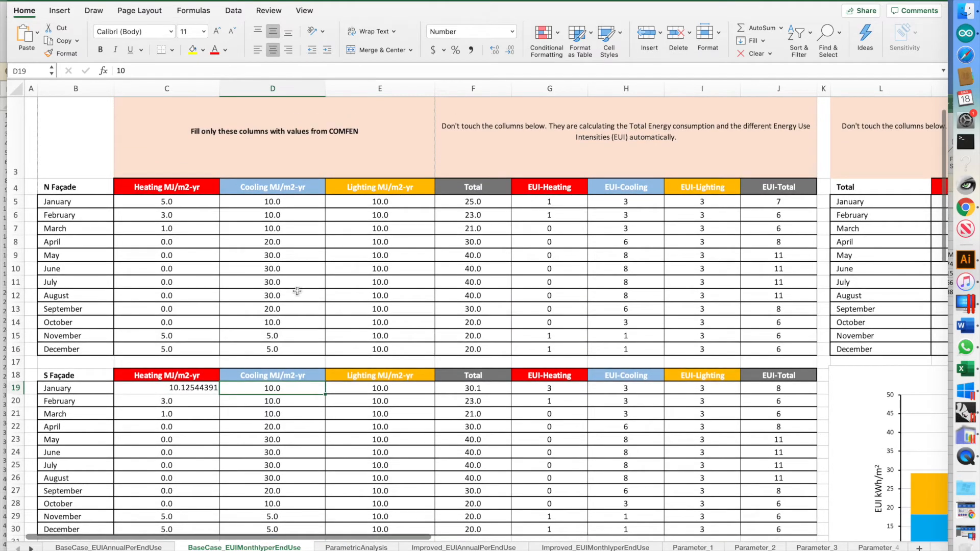
{"action": "scroll", "coordinate": [261, 394], "scroll_direction": "down", "scroll_amount": 1}
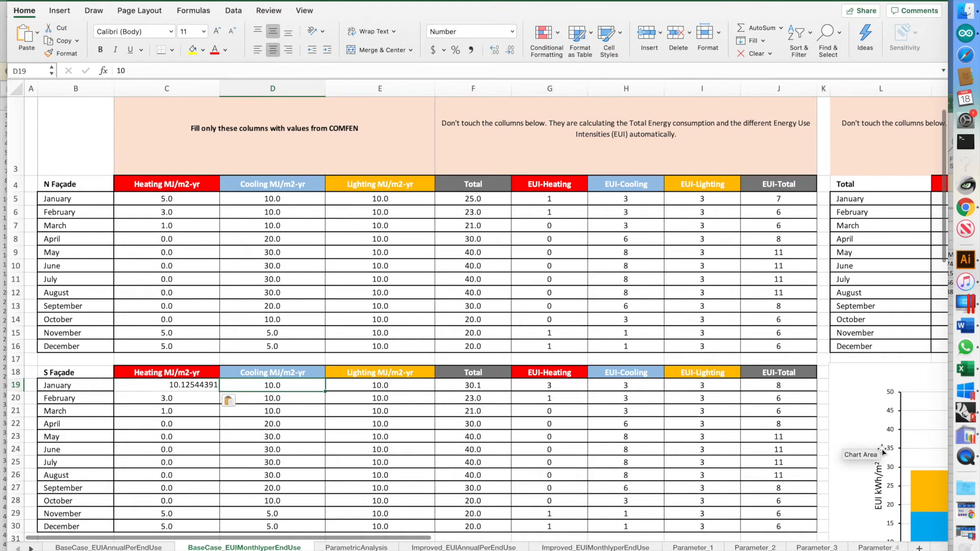
{"action": "left_click_drag", "start_coordinate": [371, 0], "coordinate": [411, 65]}
{"action": "left_click", "coordinate": [333, 9]}
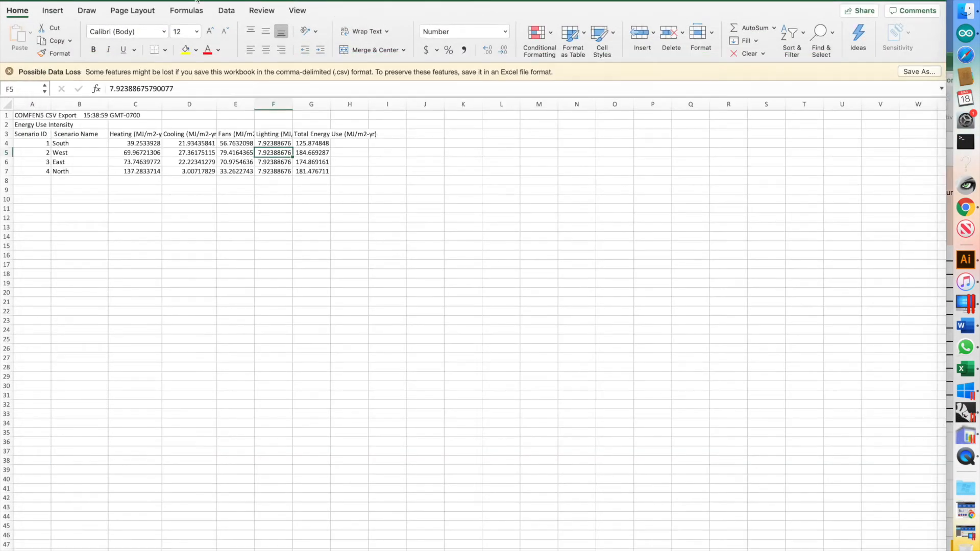
{"action": "left_click", "coordinate": [13, 1]}
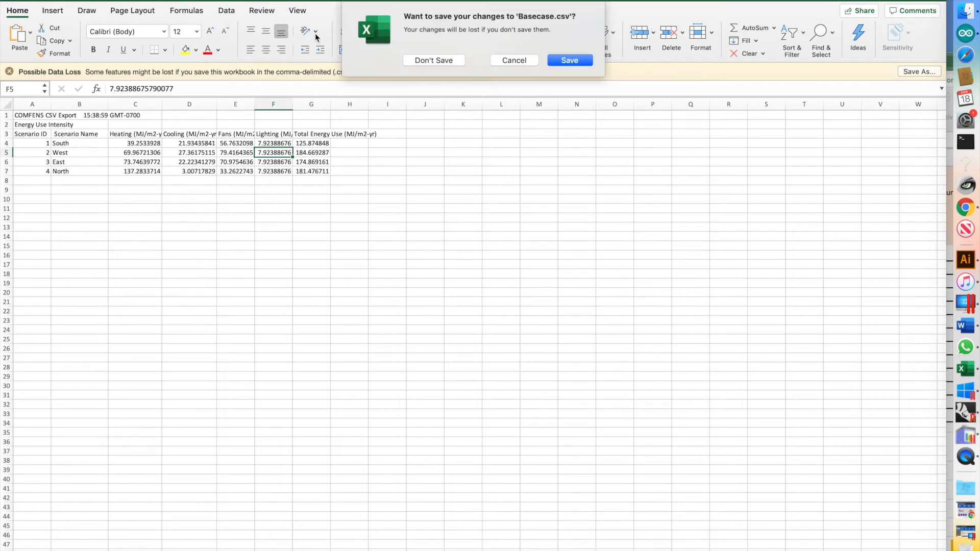
{"action": "left_click", "coordinate": [433, 61]}
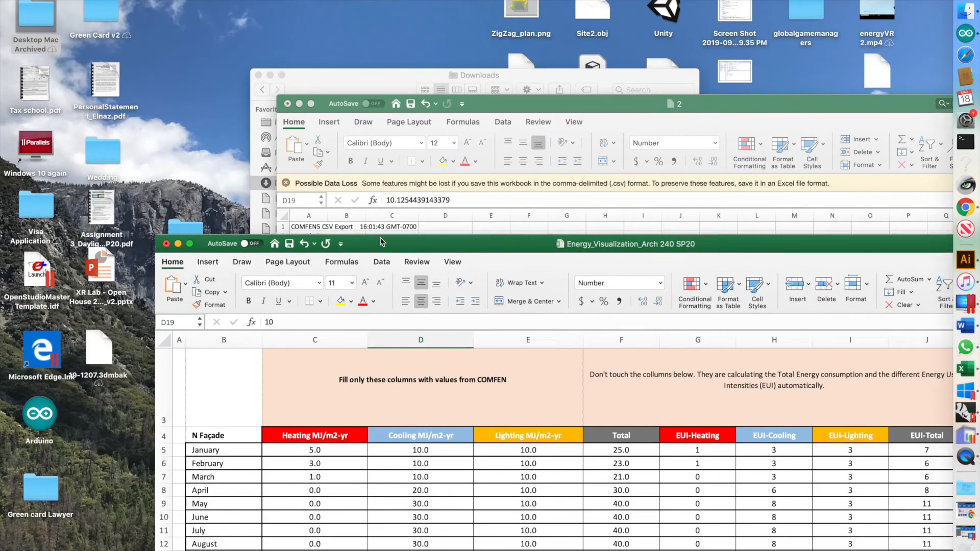
- Copy South's January cooling value from D5 of the export into the S Façade January cooling cell D19
{"action": "left_click_drag", "start_coordinate": [382, 243], "coordinate": [344, 142]}
{"action": "double_click", "coordinate": [552, 97]}
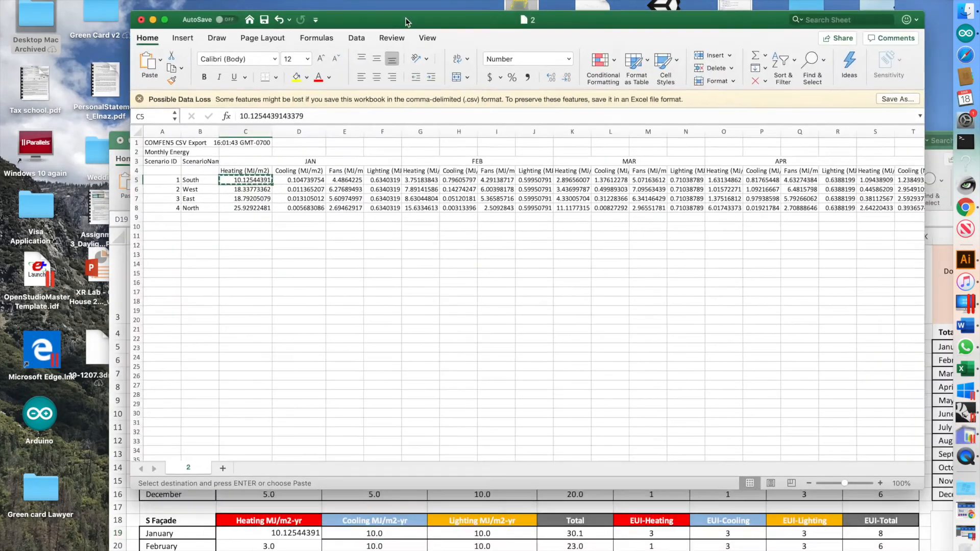
{"action": "left_click", "coordinate": [242, 181]}
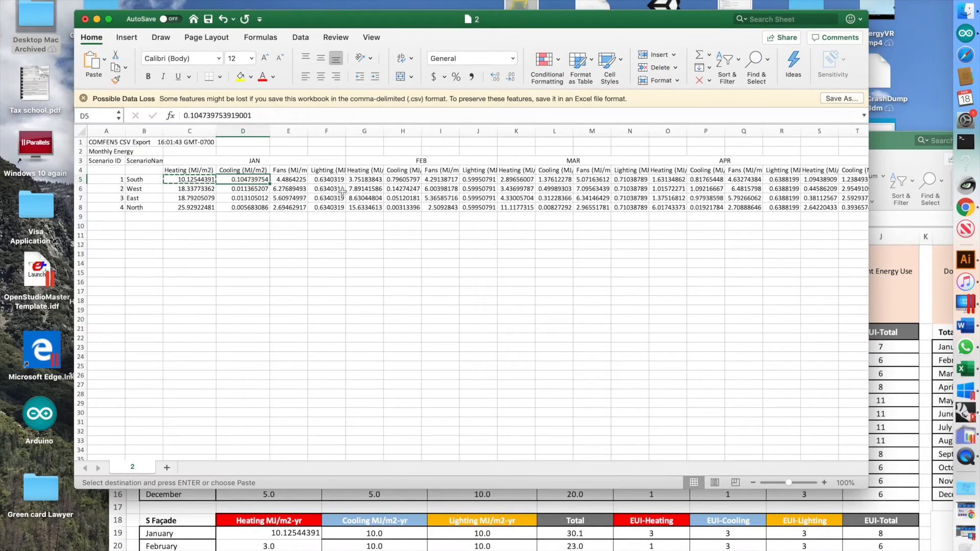
{"action": "left_click_drag", "start_coordinate": [295, 23], "coordinate": [689, 196]}
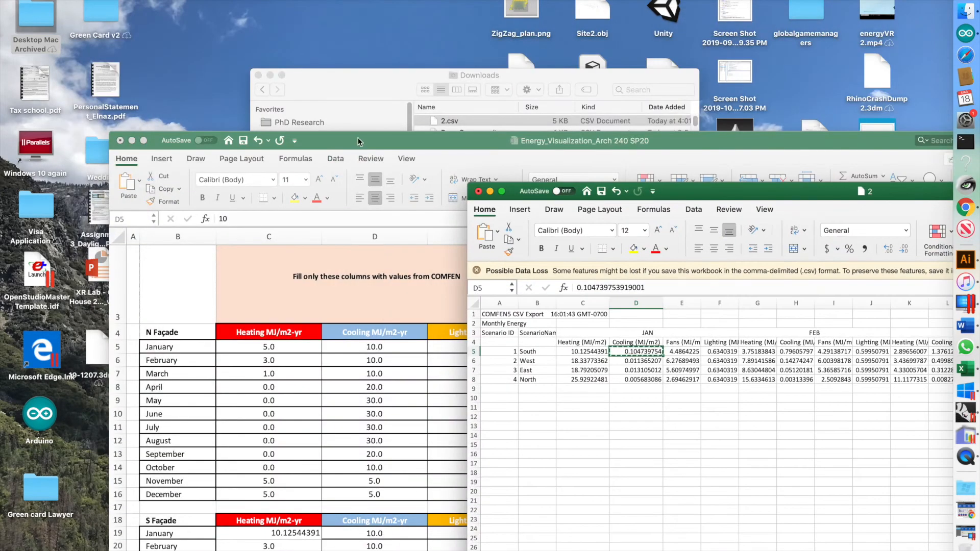
{"action": "double_click", "coordinate": [357, 141]}
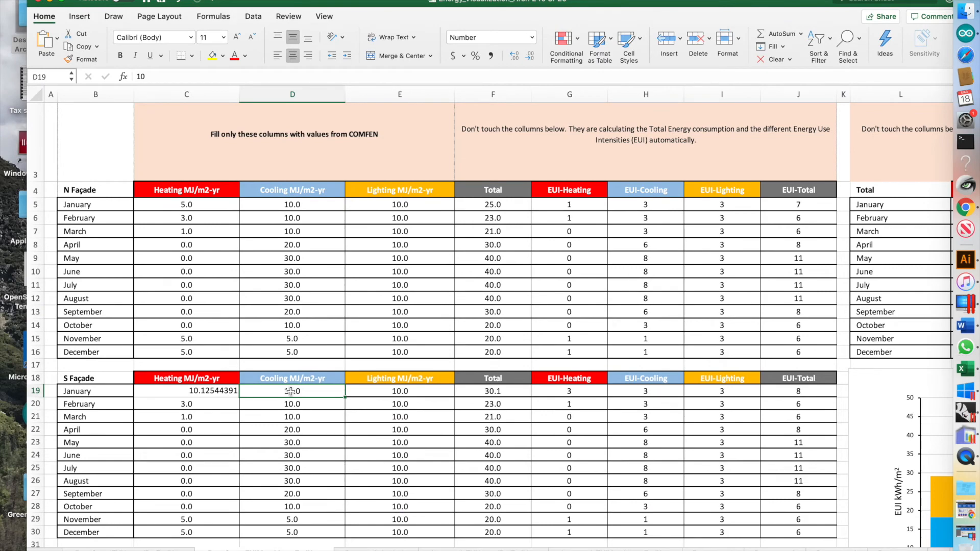
{"action": "key", "text": "super+v"}
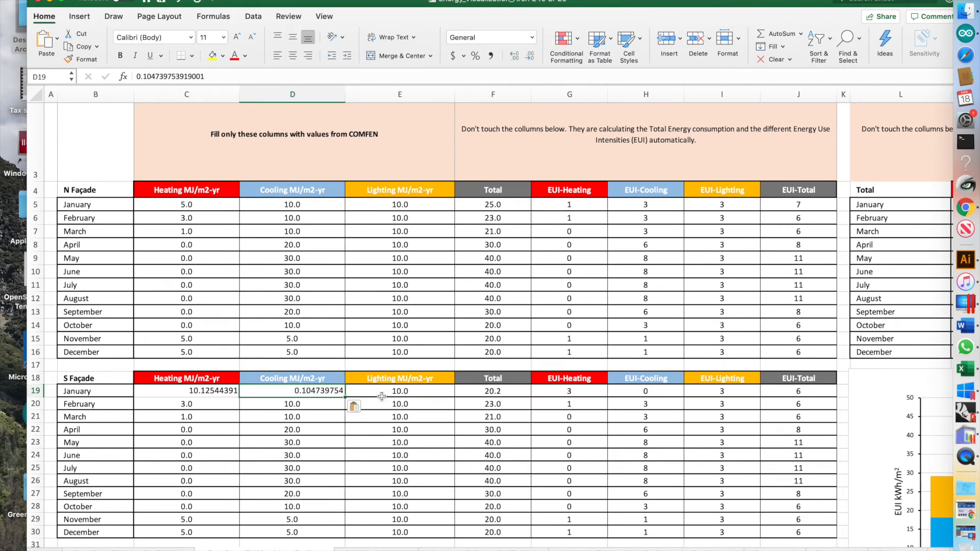
{"action": "key", "text": "Tab"}
- Copy South's January lighting value from F5 of the export into the S Façade January lighting cell E19 and check the total formula in F19
{"action": "left_click_drag", "start_coordinate": [563, 2], "coordinate": [590, 254]}
{"action": "left_click_drag", "start_coordinate": [760, 189], "coordinate": [355, 35]}
{"action": "left_click", "coordinate": [313, 194]}
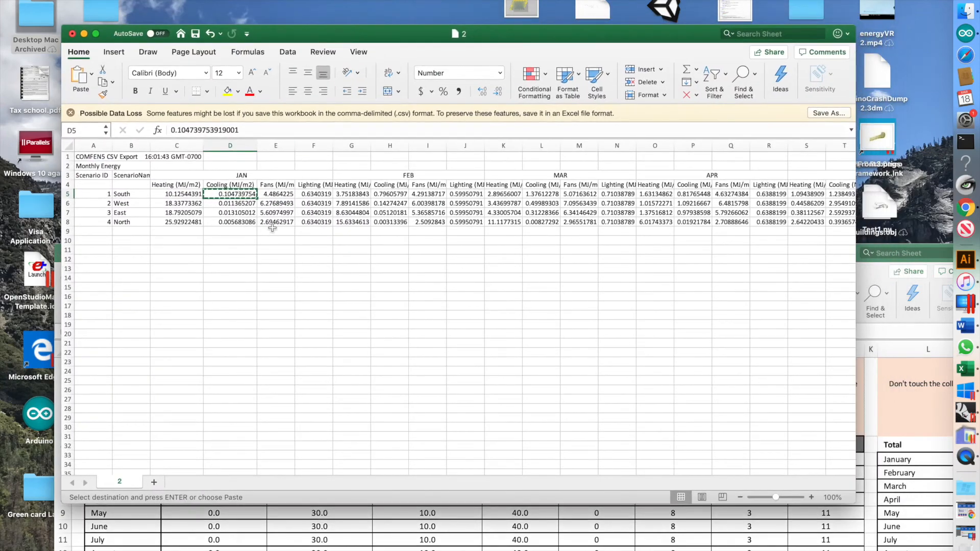
{"action": "key", "text": "super+c"}
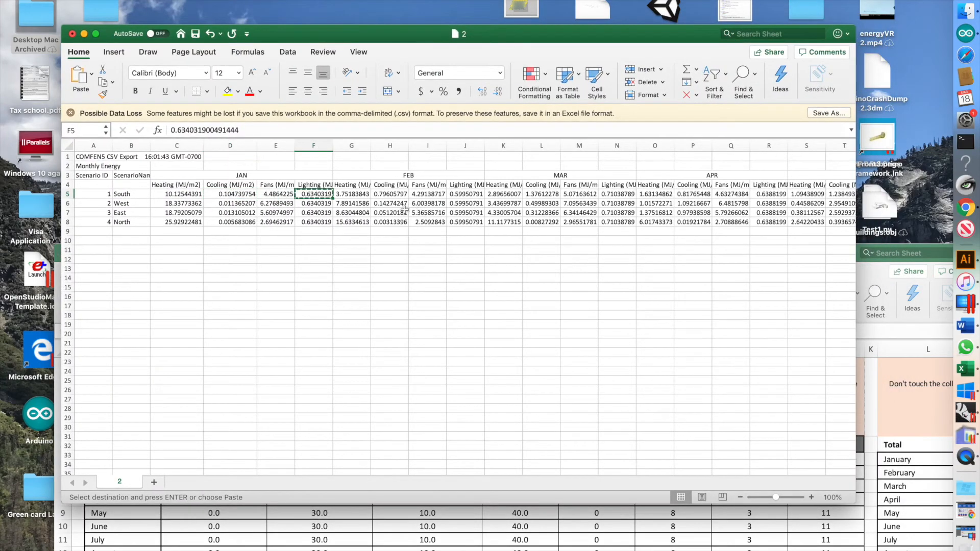
{"action": "left_click_drag", "start_coordinate": [360, 41], "coordinate": [470, 340]}
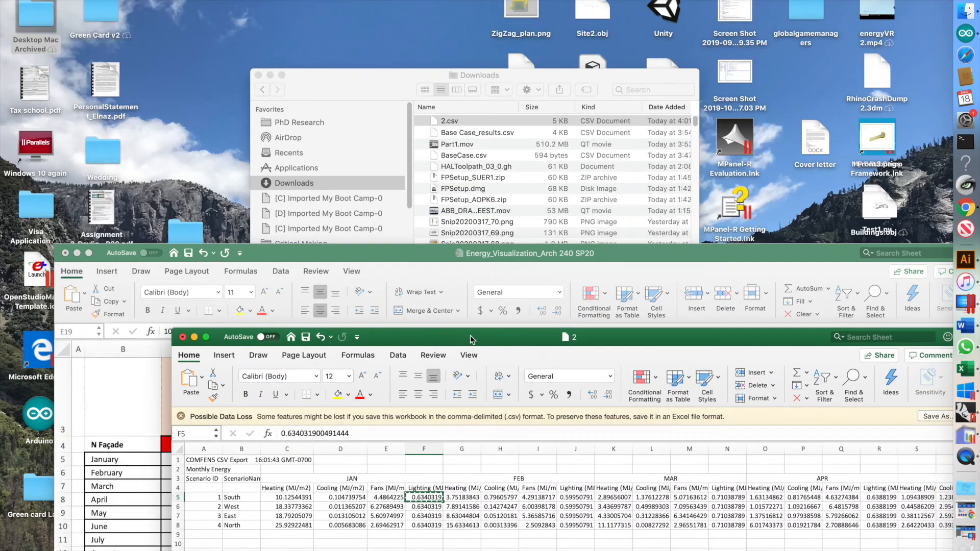
{"action": "left_click_drag", "start_coordinate": [401, 264], "coordinate": [360, 45]}
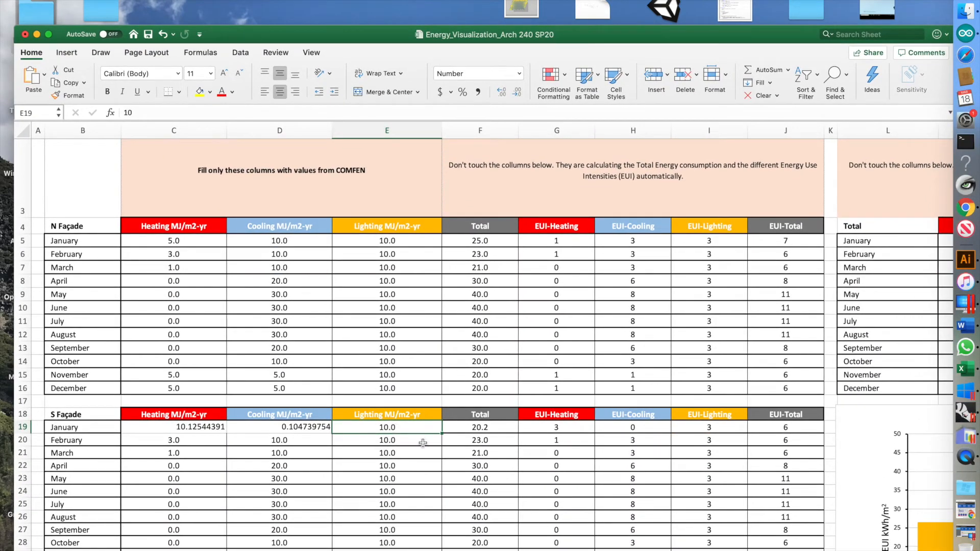
{"action": "key", "text": "super+v"}
{"action": "double_click", "coordinate": [493, 427]}
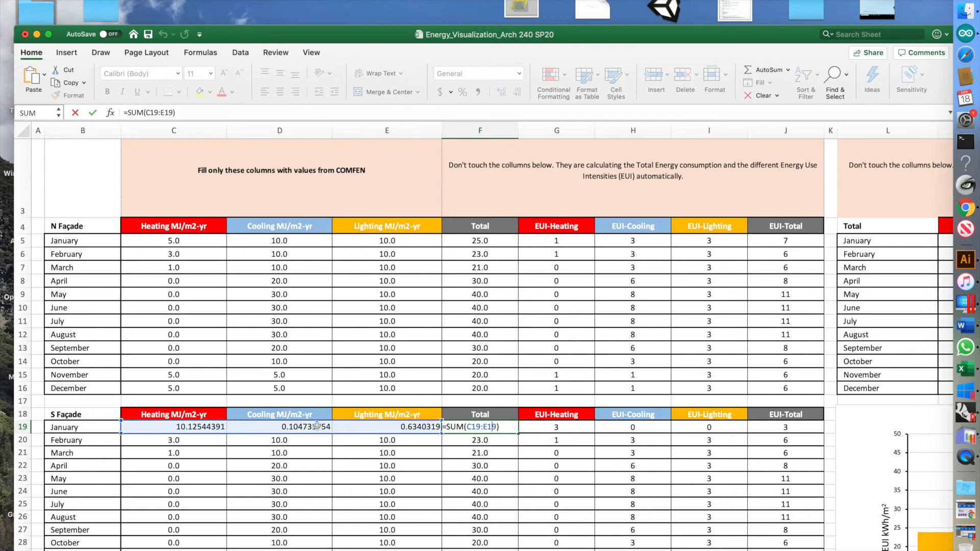
{"action": "left_click", "coordinate": [383, 462]}
- Apply a bottom border to the S Façade January values in C19:E19
{"action": "left_click_drag", "start_coordinate": [407, 427], "coordinate": [182, 423]}
{"action": "left_click_drag", "start_coordinate": [286, 32], "coordinate": [256, 0]}
{"action": "left_click_drag", "start_coordinate": [320, 2], "coordinate": [340, 0]}
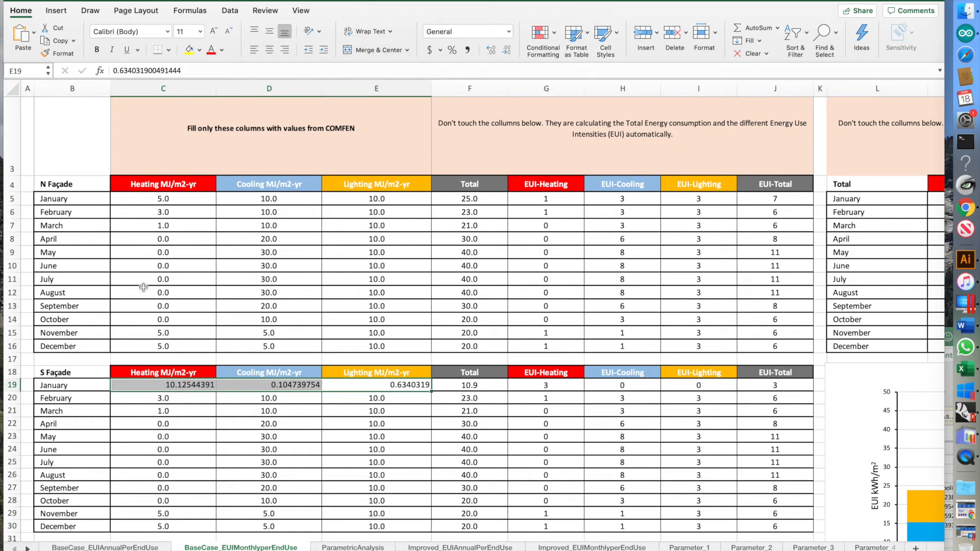
{"action": "left_click", "coordinate": [169, 50]}
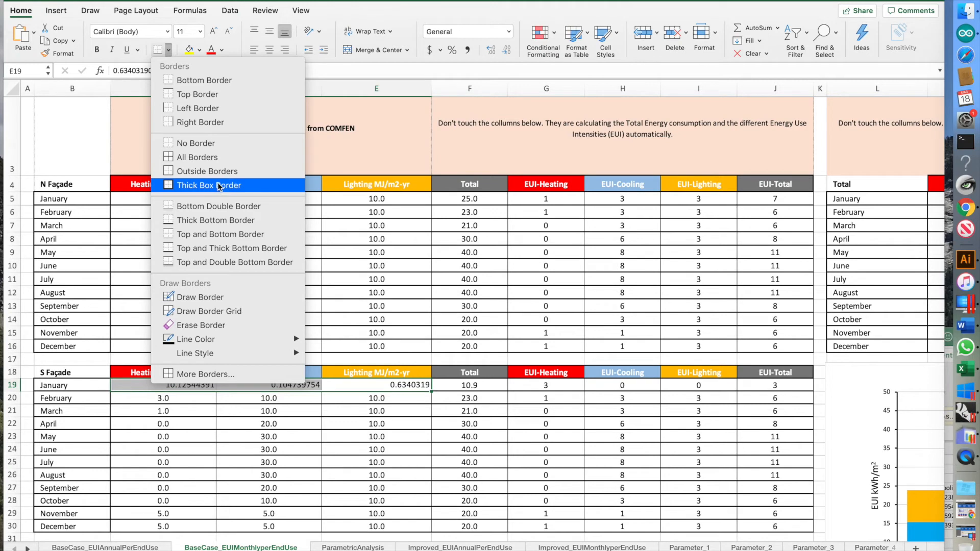
{"action": "left_click", "coordinate": [238, 81]}
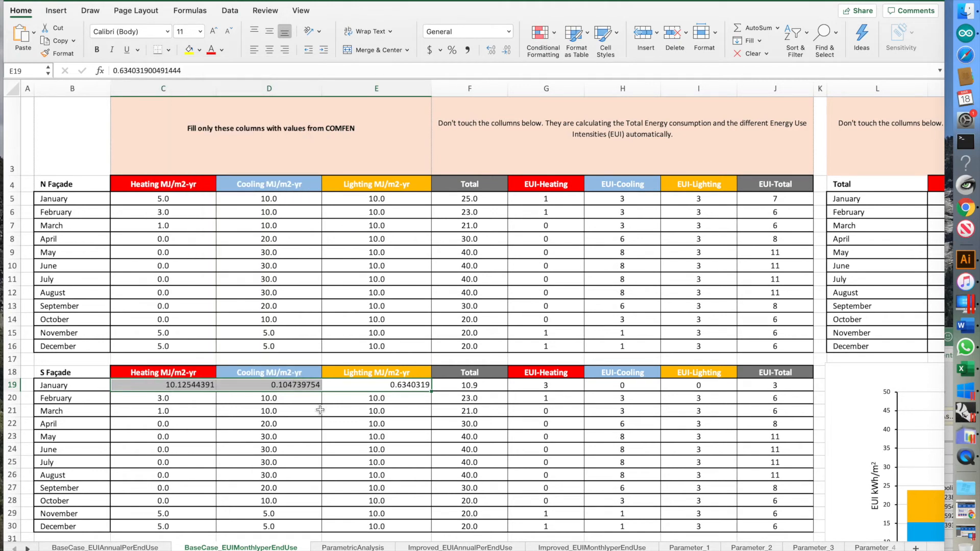
{"action": "left_click", "coordinate": [279, 439]}
{"action": "left_click_drag", "start_coordinate": [396, 385], "coordinate": [181, 384]}
{"action": "left_click", "coordinate": [169, 50]}
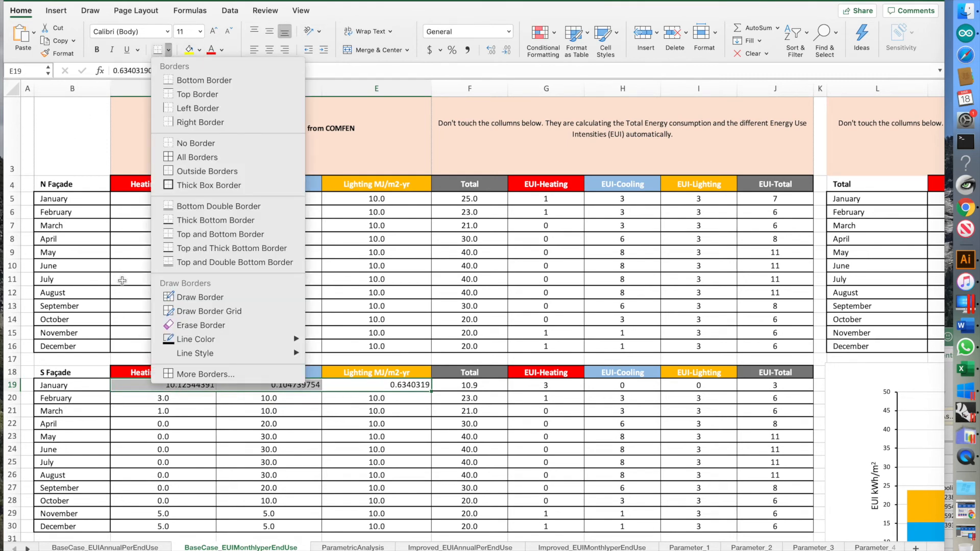
{"action": "left_click", "coordinate": [387, 349]}
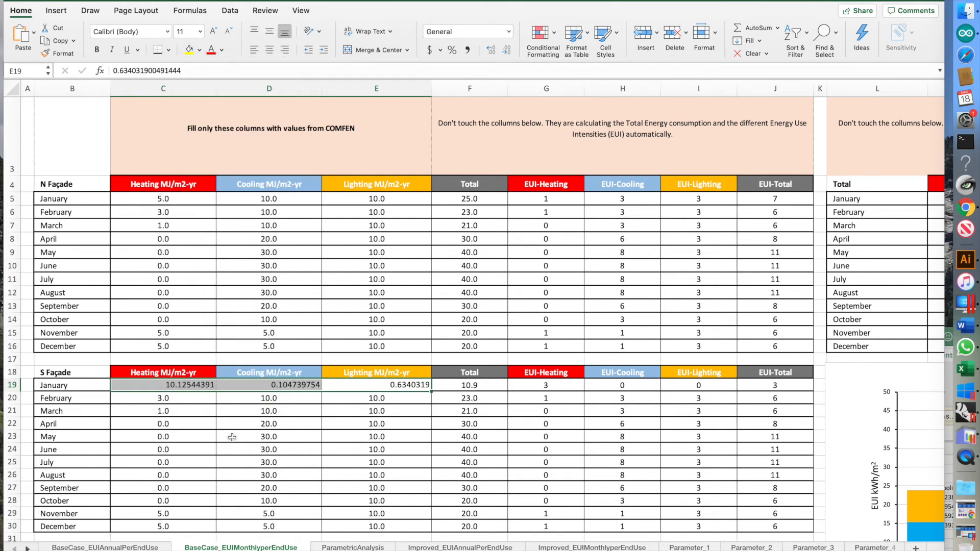
- Center the S Façade January heating, cooling and lighting values horizontally in C19:E19
{"action": "left_click", "coordinate": [231, 437]}
{"action": "left_click_drag", "start_coordinate": [165, 384], "coordinate": [393, 383]}
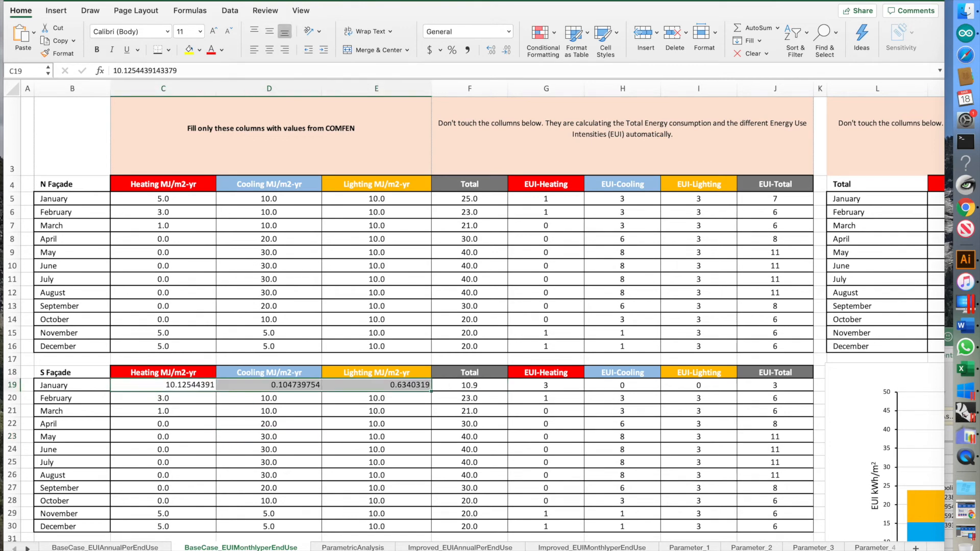
{"action": "left_click", "coordinate": [269, 49]}
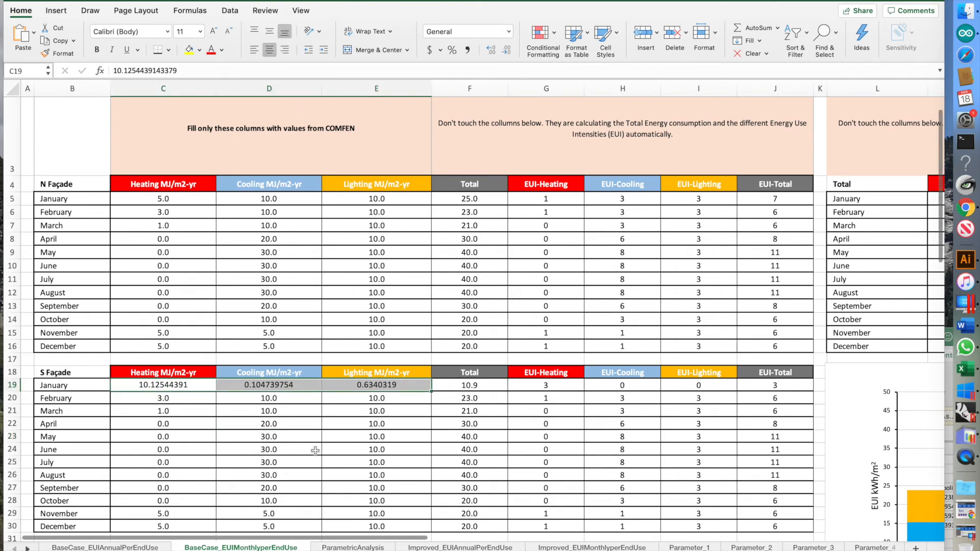
- Add a left border and a right border to the S Façade January values in C19:E19
{"action": "left_click", "coordinate": [173, 50]}
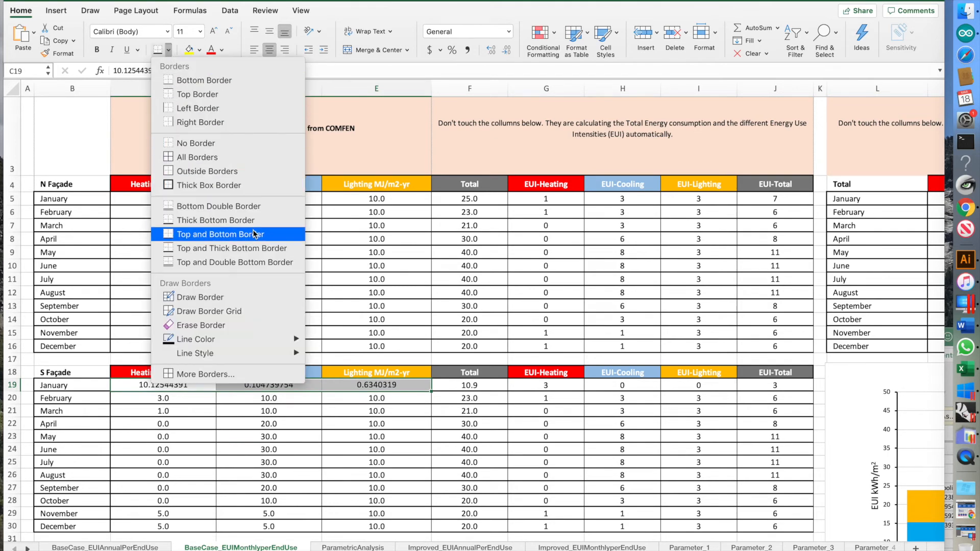
{"action": "left_click", "coordinate": [224, 109]}
{"action": "left_click_drag", "start_coordinate": [163, 386], "coordinate": [383, 389]}
{"action": "left_click", "coordinate": [171, 395]}
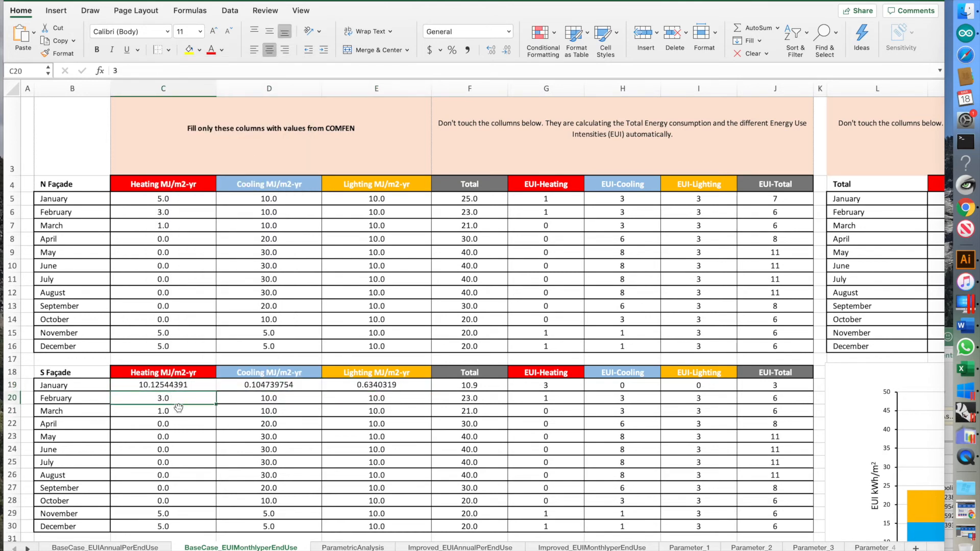
{"action": "left_click_drag", "start_coordinate": [174, 383], "coordinate": [337, 385]}
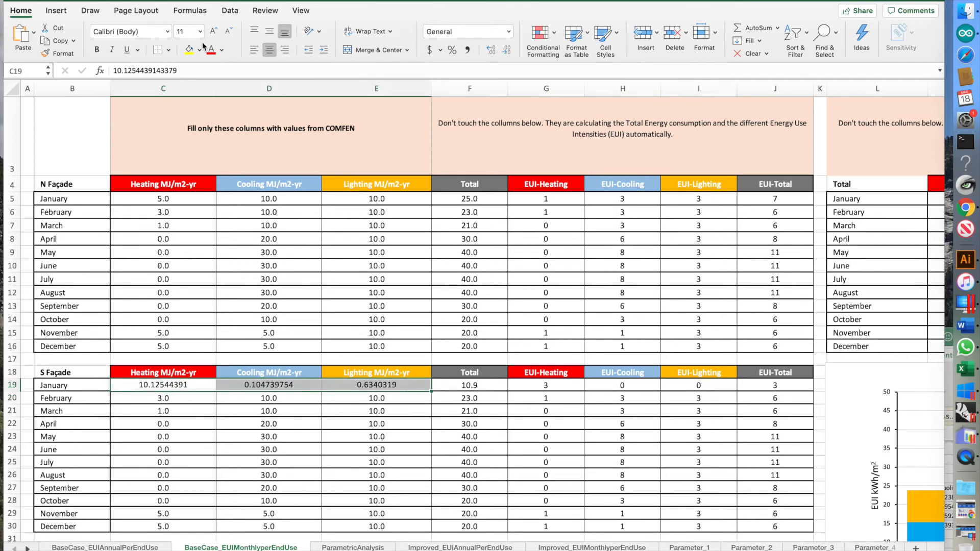
{"action": "left_click", "coordinate": [168, 49]}
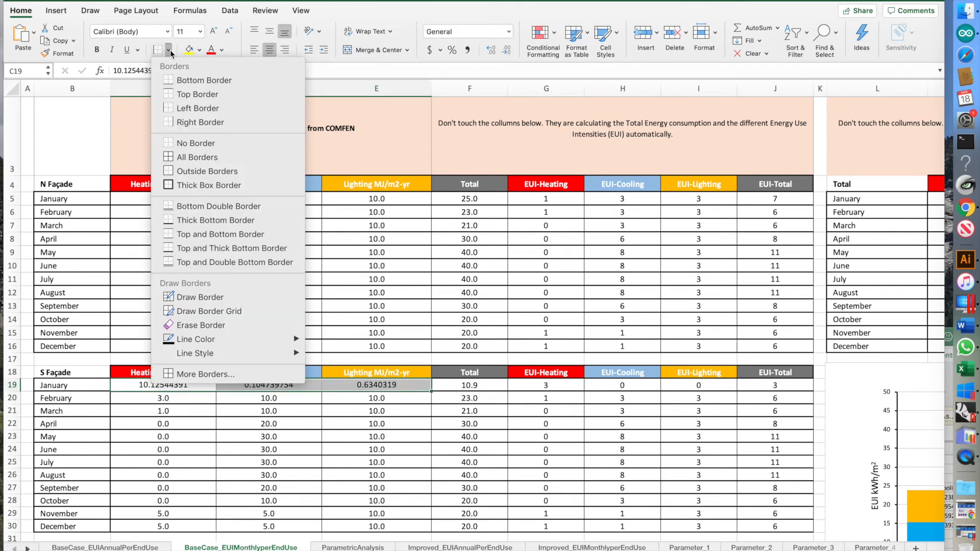
{"action": "left_click", "coordinate": [222, 123]}
{"action": "left_click", "coordinate": [263, 423]}
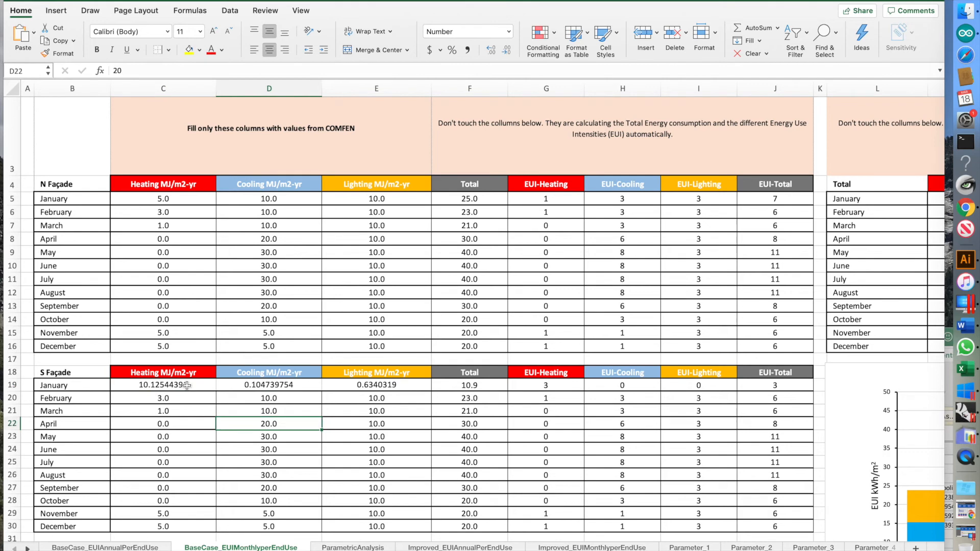
{"action": "left_click_drag", "start_coordinate": [187, 385], "coordinate": [256, 385]}
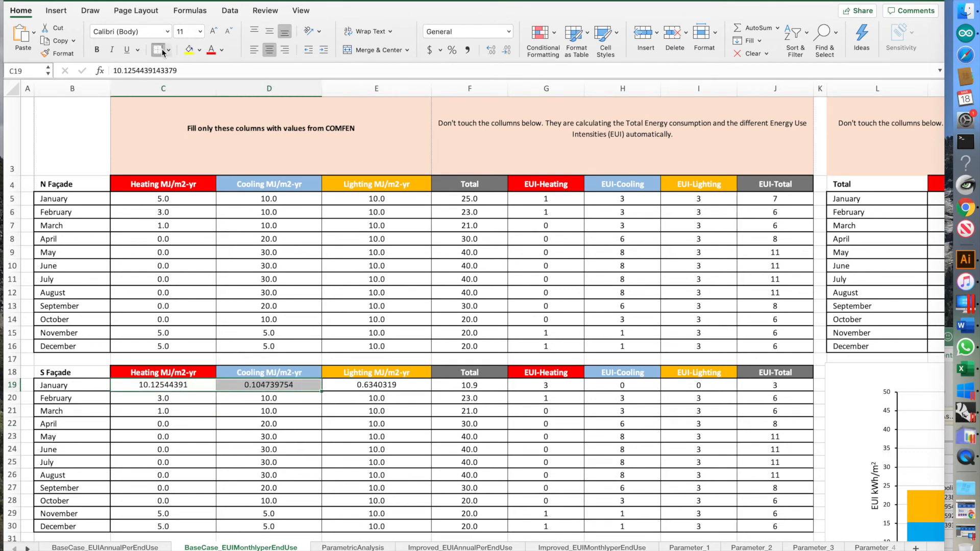
{"action": "left_click", "coordinate": [203, 434]}
{"action": "left_click", "coordinate": [182, 384]}
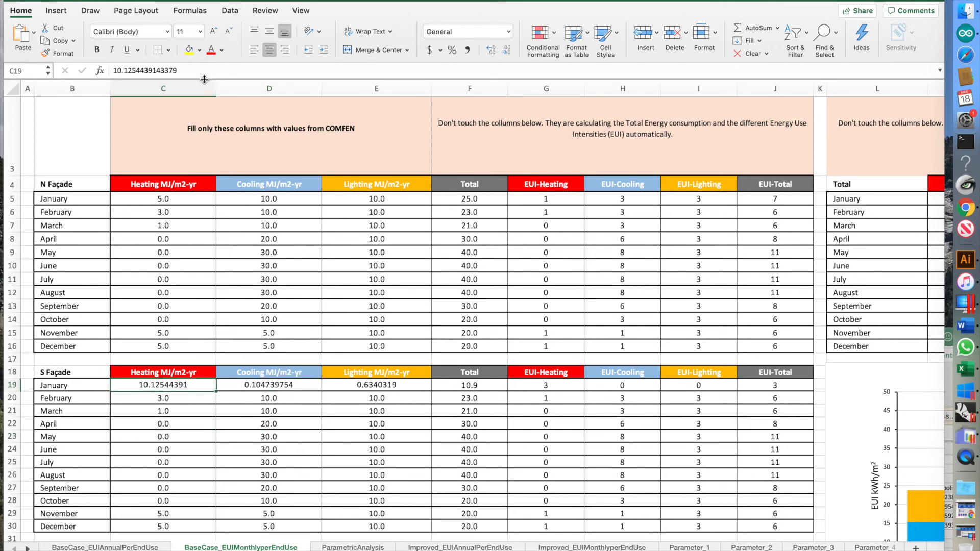
{"action": "left_click", "coordinate": [317, 449]}
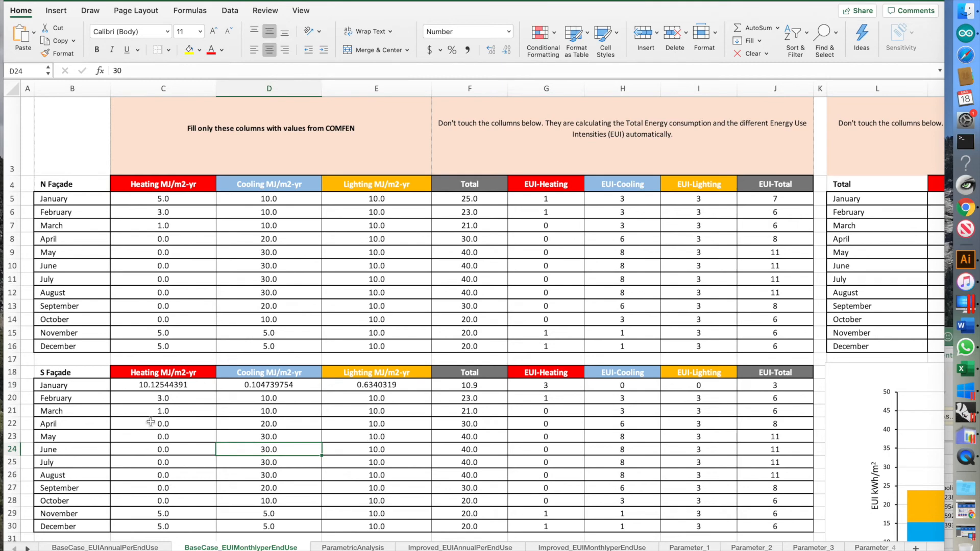
- Copy South's February heating value from G5 of the export into the S Façade February heating cell C20
{"action": "scroll", "coordinate": [204, 408], "scroll_direction": "down", "scroll_amount": 1}
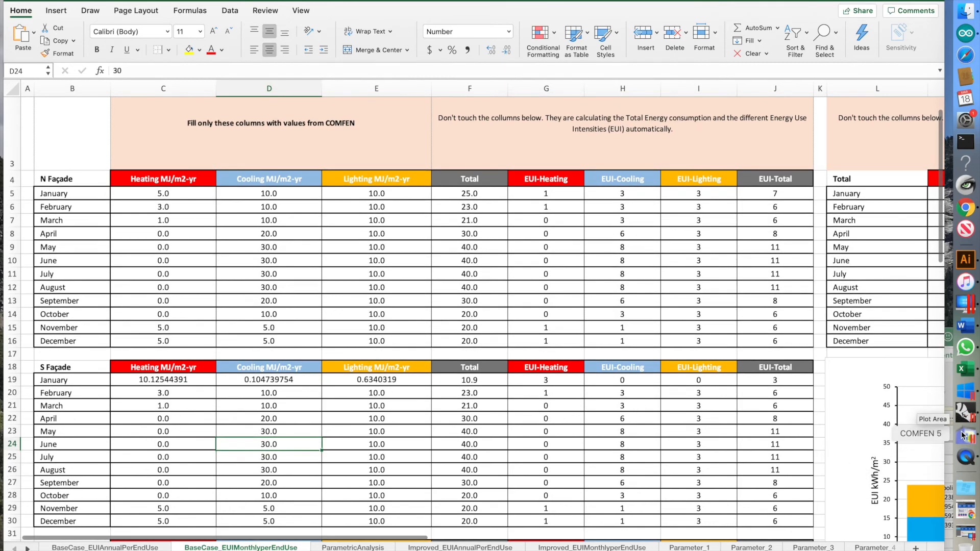
{"action": "left_click", "coordinate": [949, 347]}
{"action": "double_click", "coordinate": [743, 342]}
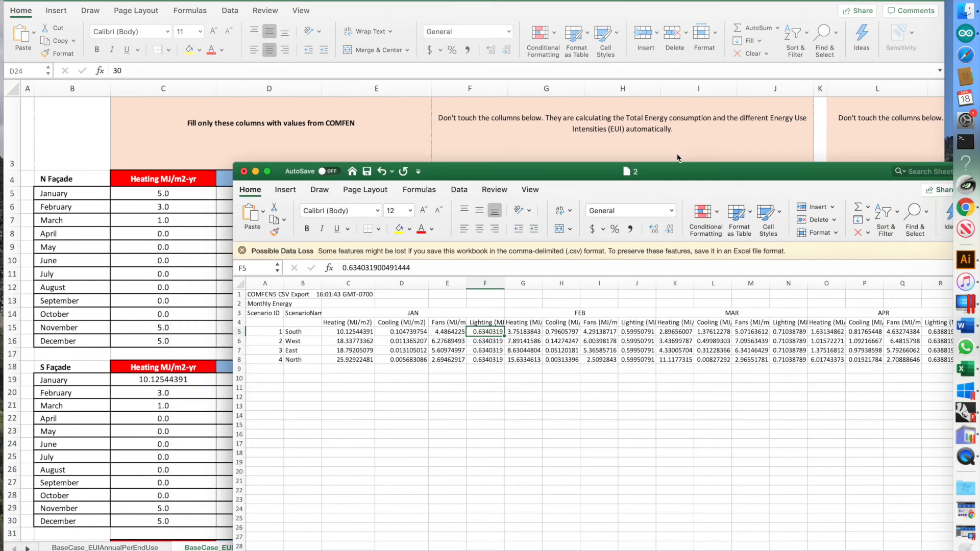
{"action": "left_click", "coordinate": [486, 189]}
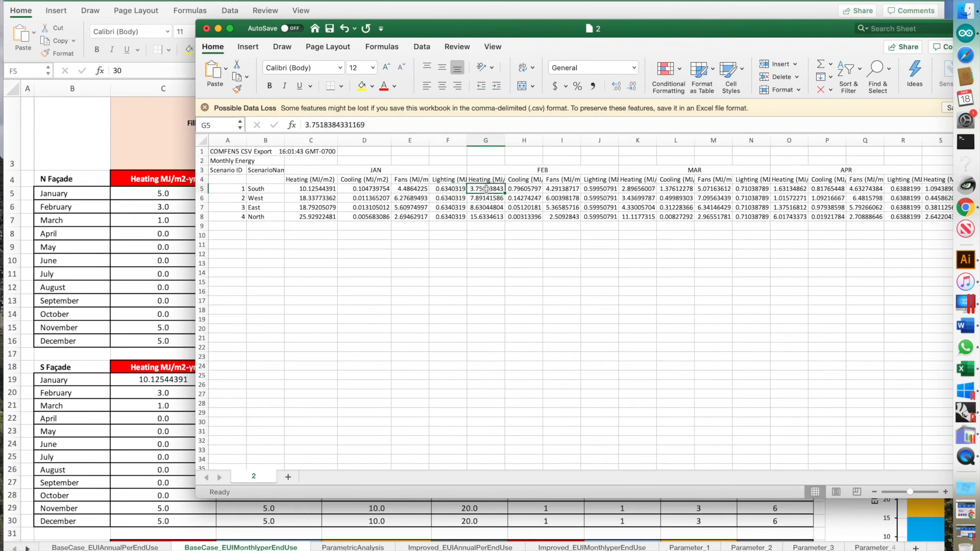
{"action": "key", "text": "super+c"}
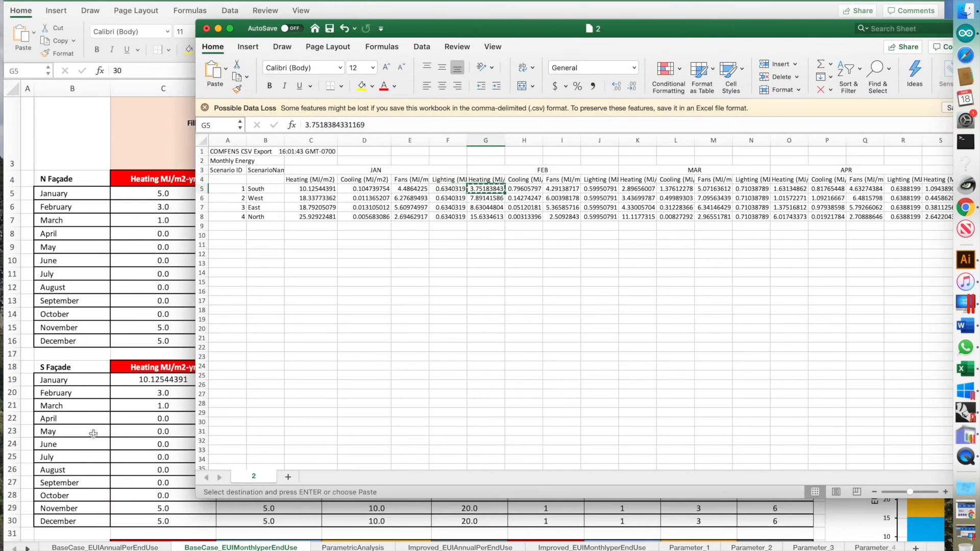
{"action": "left_click", "coordinate": [118, 477]}
{"action": "left_click", "coordinate": [143, 391]}
{"action": "type", "text": "3"}
{"action": "key", "text": "super+v"}
{"action": "left_click", "coordinate": [211, 433]}
- Copy South's February cooling value from H5 of the export into the S Façade February cooling cell D20
{"action": "left_click", "coordinate": [240, 392]}
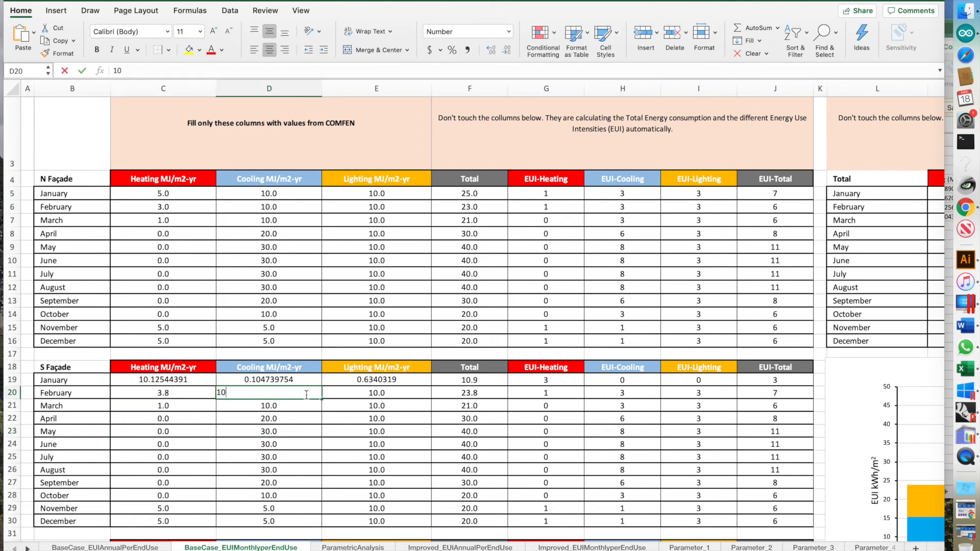
{"action": "type", "text": "10"}
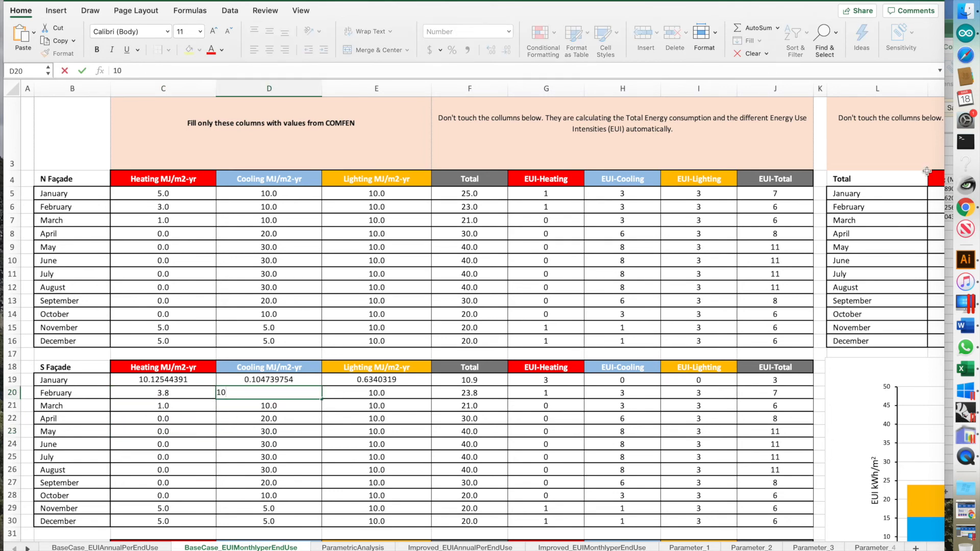
{"action": "left_click", "coordinate": [950, 42]}
{"action": "left_click", "coordinate": [526, 190]}
{"action": "double_click", "coordinate": [526, 190]}
{"action": "double_click", "coordinate": [534, 189]}
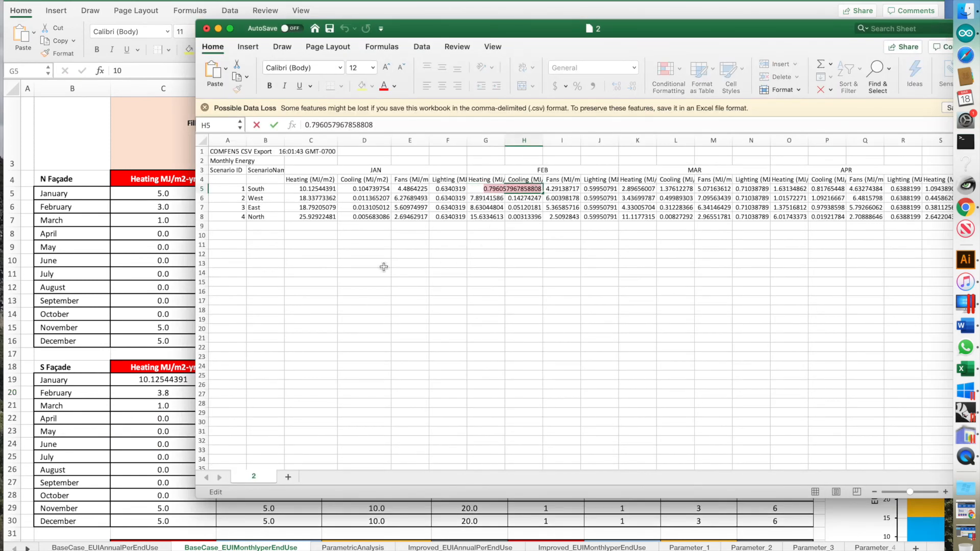
{"action": "left_click", "coordinate": [172, 398]}
{"action": "left_click", "coordinate": [174, 398]}
{"action": "left_click", "coordinate": [242, 398]}
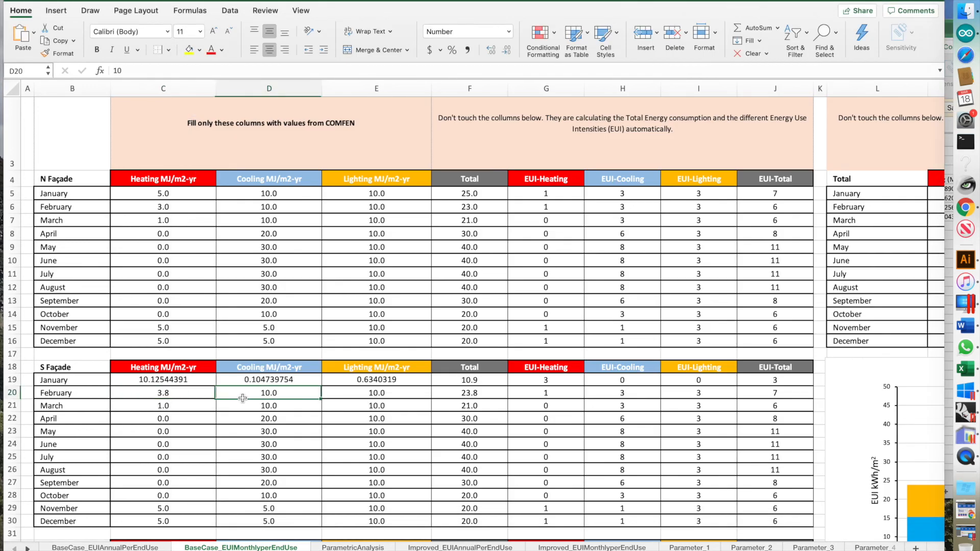
{"action": "double_click", "coordinate": [262, 393]}
{"action": "key", "text": "super+v"}
{"action": "left_click", "coordinate": [275, 432]}
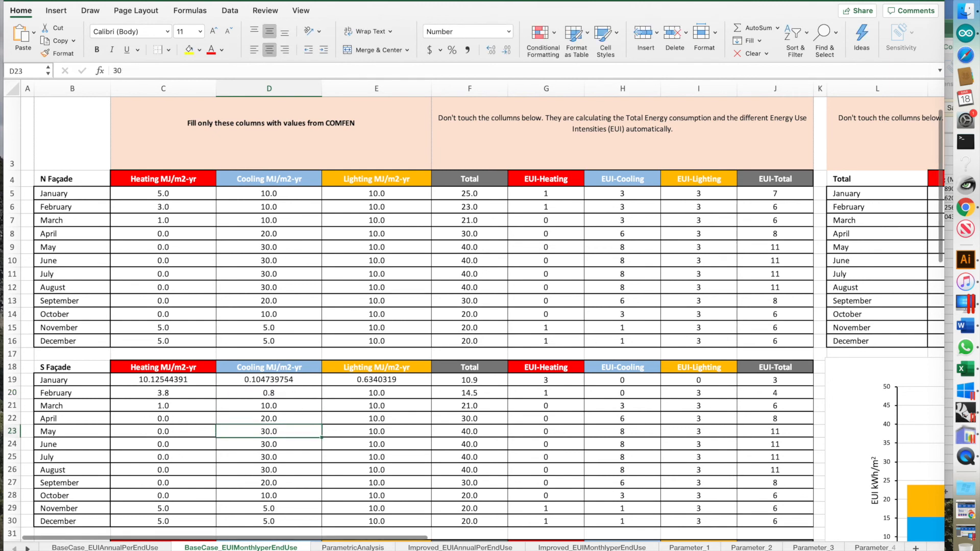
- Examine the monthly EUI totals table and the EUI per energy end-use chart beside the façade tables
{"action": "scroll", "coordinate": [339, 536], "scroll_direction": "right", "scroll_amount": 10}
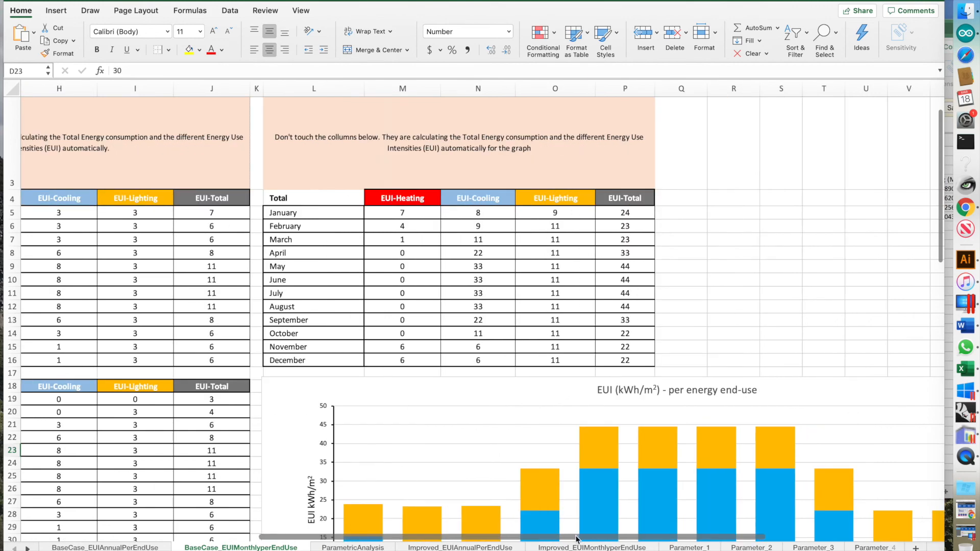
{"action": "scroll", "coordinate": [442, 440], "scroll_direction": "down", "scroll_amount": 5}
{"action": "scroll", "coordinate": [429, 455], "scroll_direction": "up", "scroll_amount": 3}
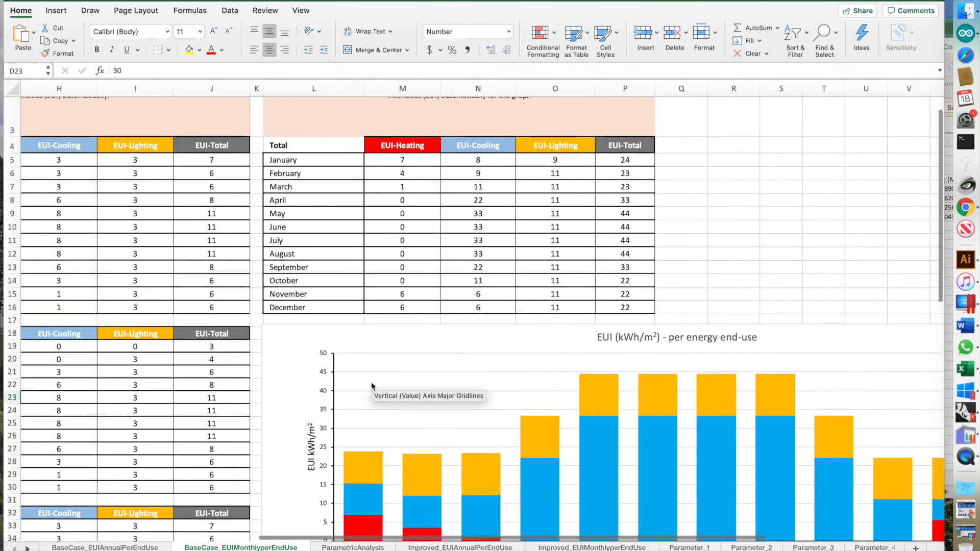
{"action": "scroll", "coordinate": [332, 439], "scroll_direction": "up", "scroll_amount": 2}
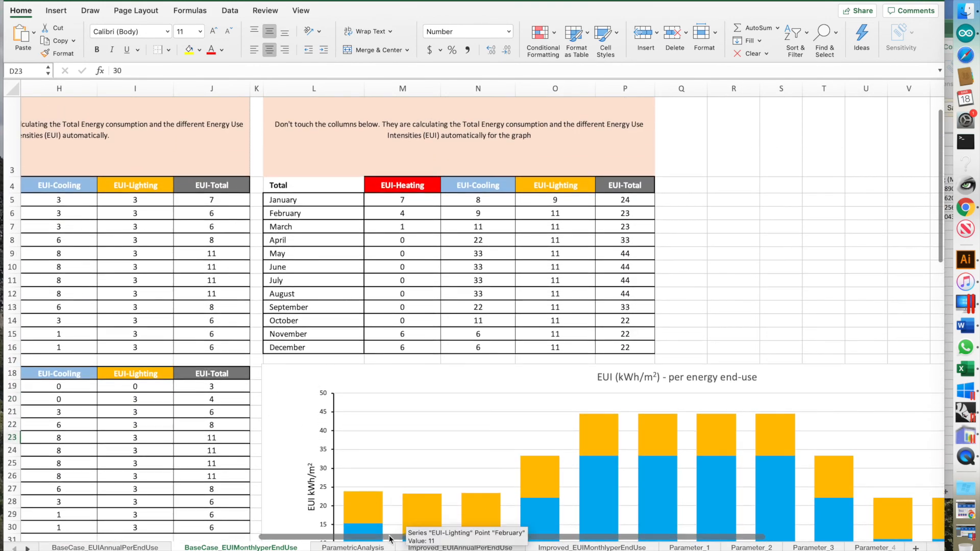
{"action": "scroll", "coordinate": [377, 511], "scroll_direction": "left", "scroll_amount": 10}
- Look over the monthly tables from N Façade down to W Façade, and open the BaseCase_EUIAnnualPerEndUse sheet
{"action": "scroll", "coordinate": [230, 122], "scroll_direction": "up", "scroll_amount": 2}
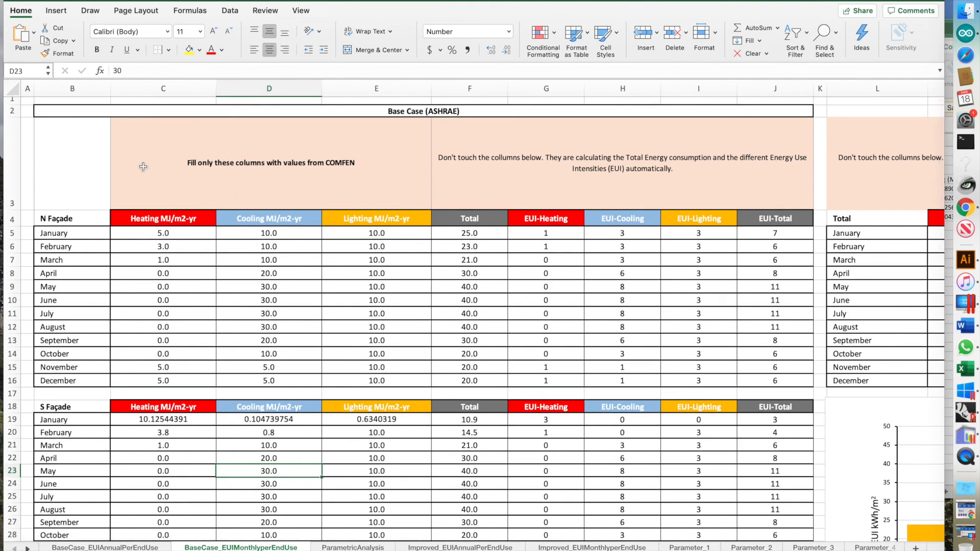
{"action": "scroll", "coordinate": [357, 260], "scroll_direction": "down", "scroll_amount": 10}
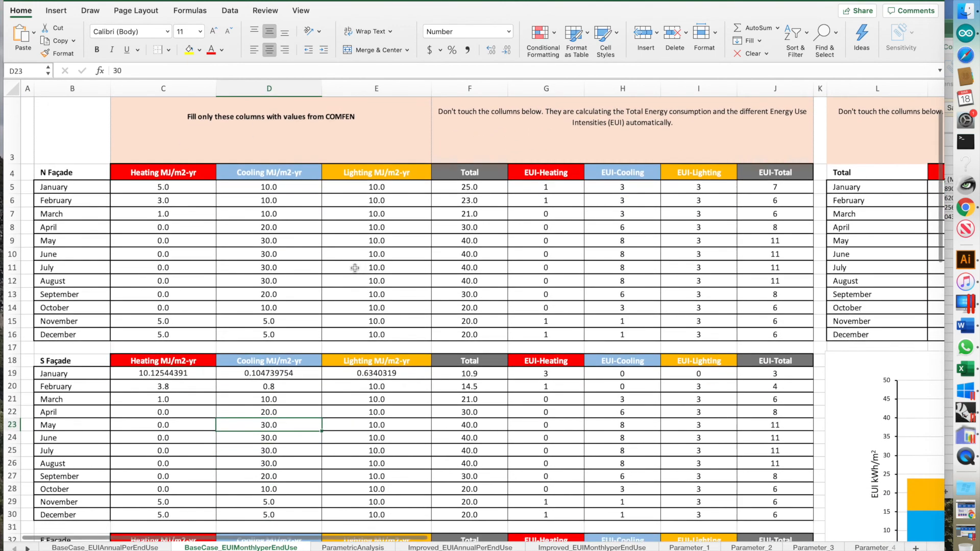
{"action": "scroll", "coordinate": [233, 292], "scroll_direction": "down", "scroll_amount": 15}
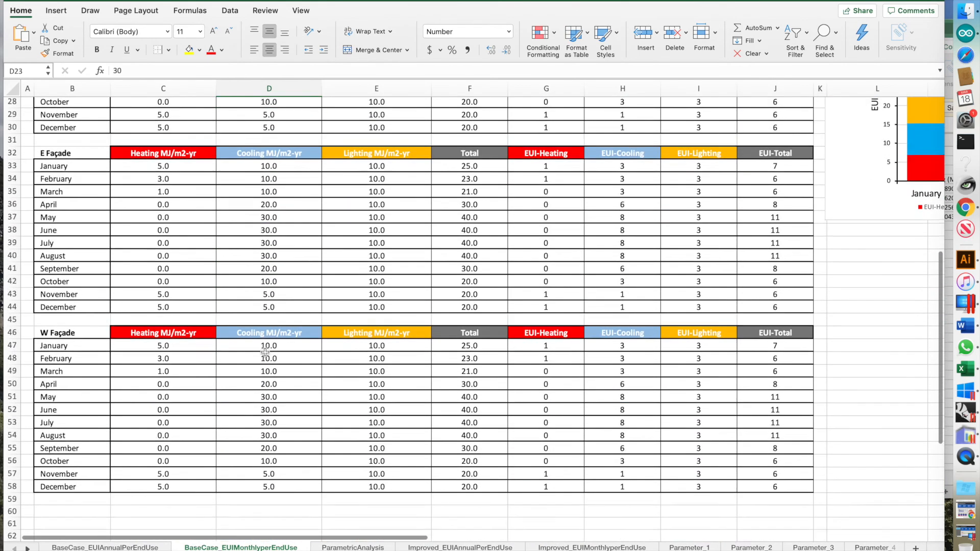
{"action": "scroll", "coordinate": [247, 348], "scroll_direction": "up", "scroll_amount": 15}
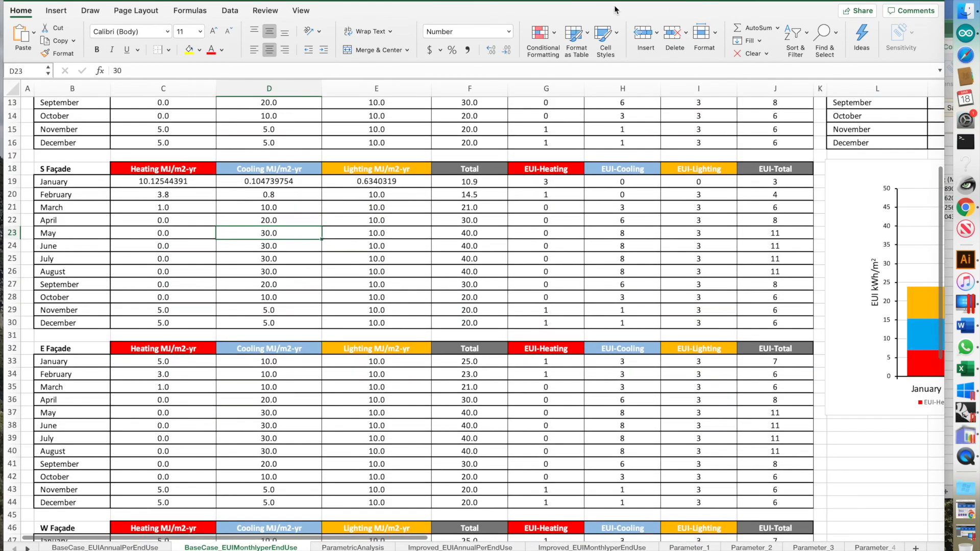
{"action": "left_click", "coordinate": [143, 547]}
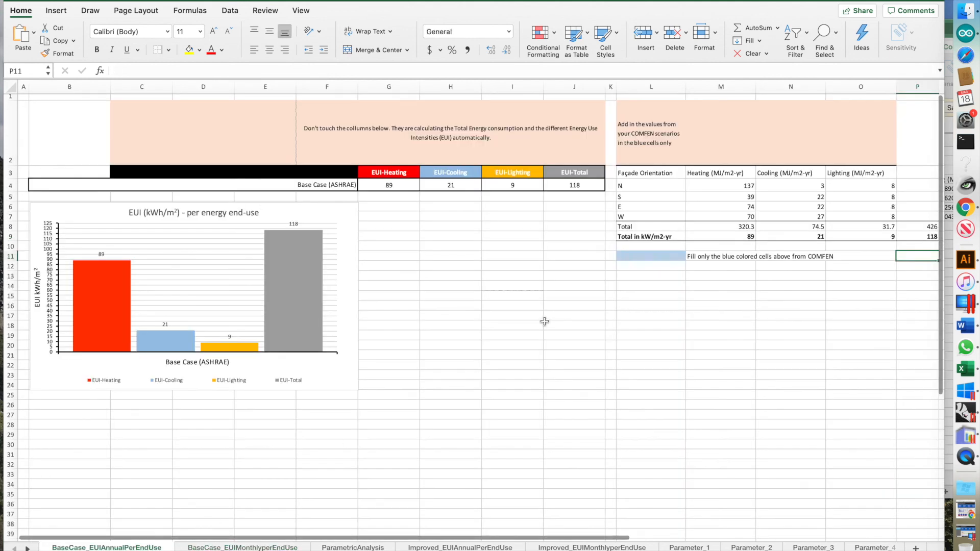